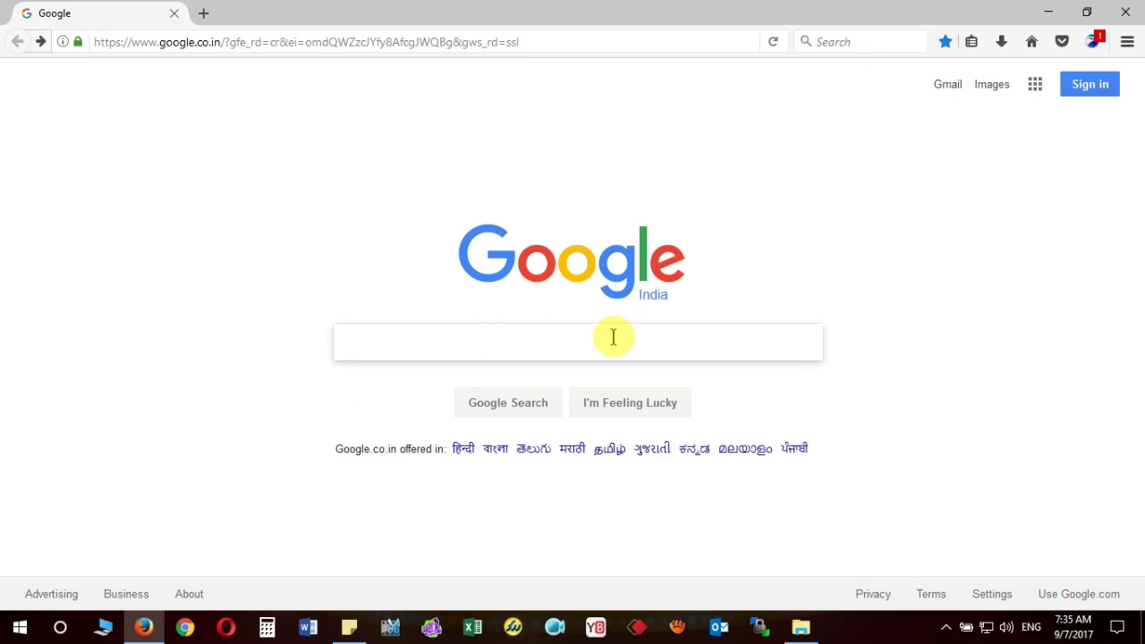
pyautogui.click(215, 48)
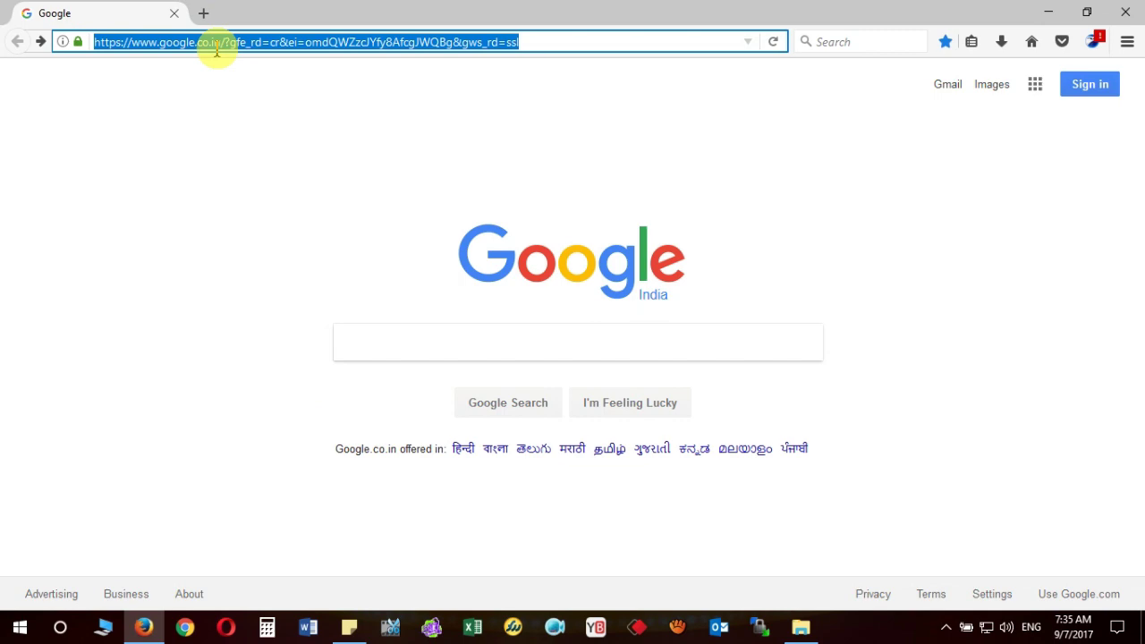
pyautogui.write('www.dptripathi.in/')
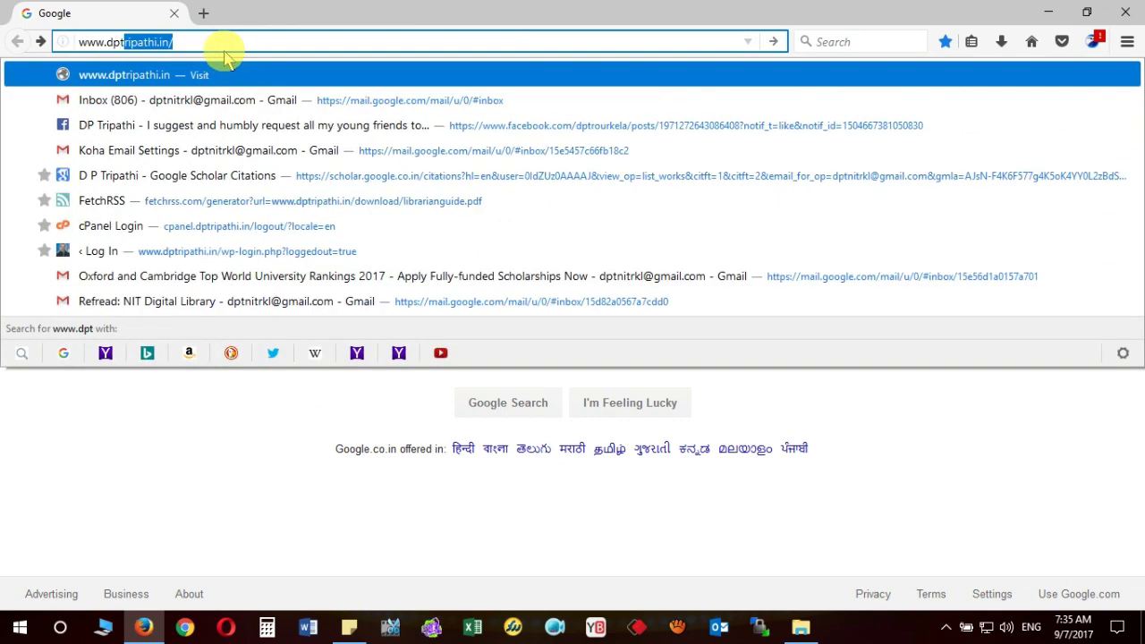
pyautogui.press('Return')
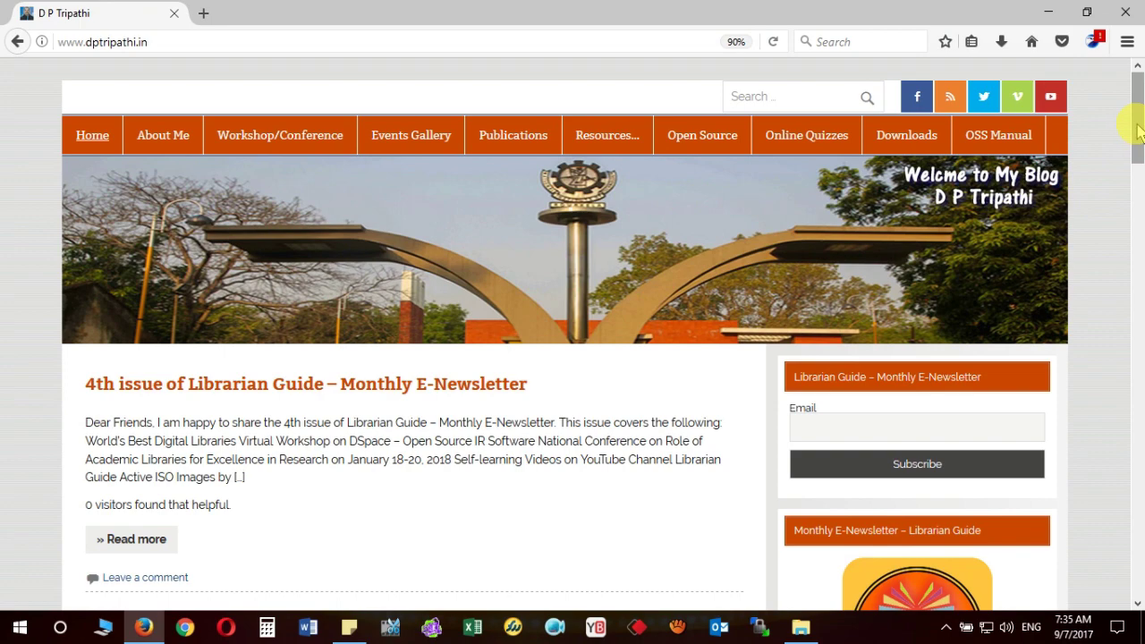
# Try to download the DSpace Live (Ver-1.0) ISO image from the blog's home page
pyautogui.moveTo(1136, 125); pyautogui.dragTo(1098, 276)
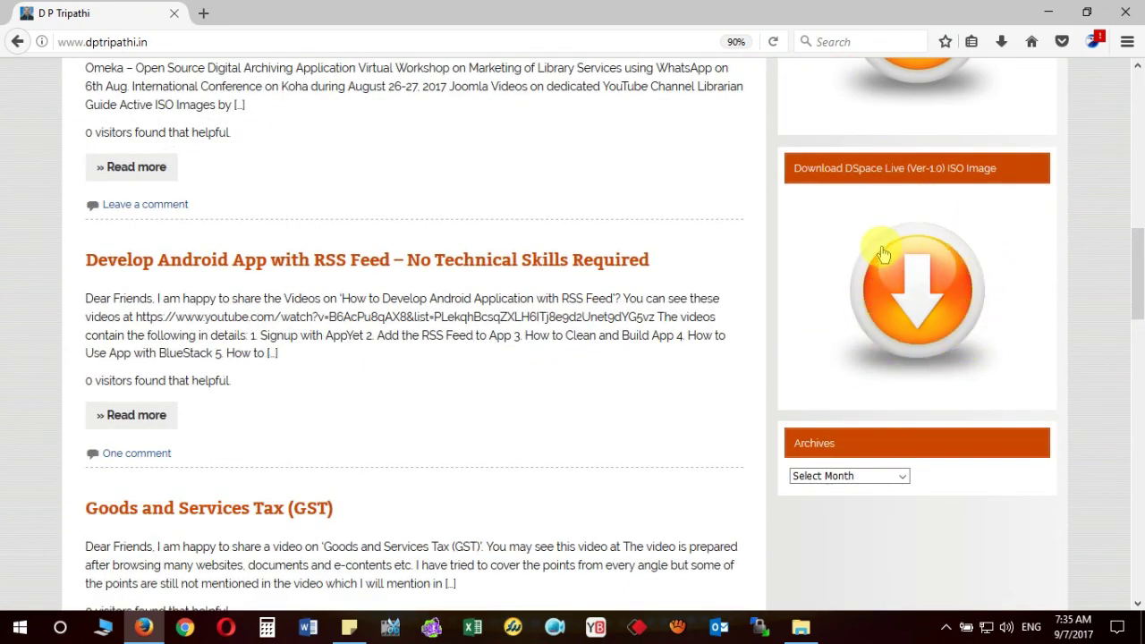
pyautogui.click(916, 304)
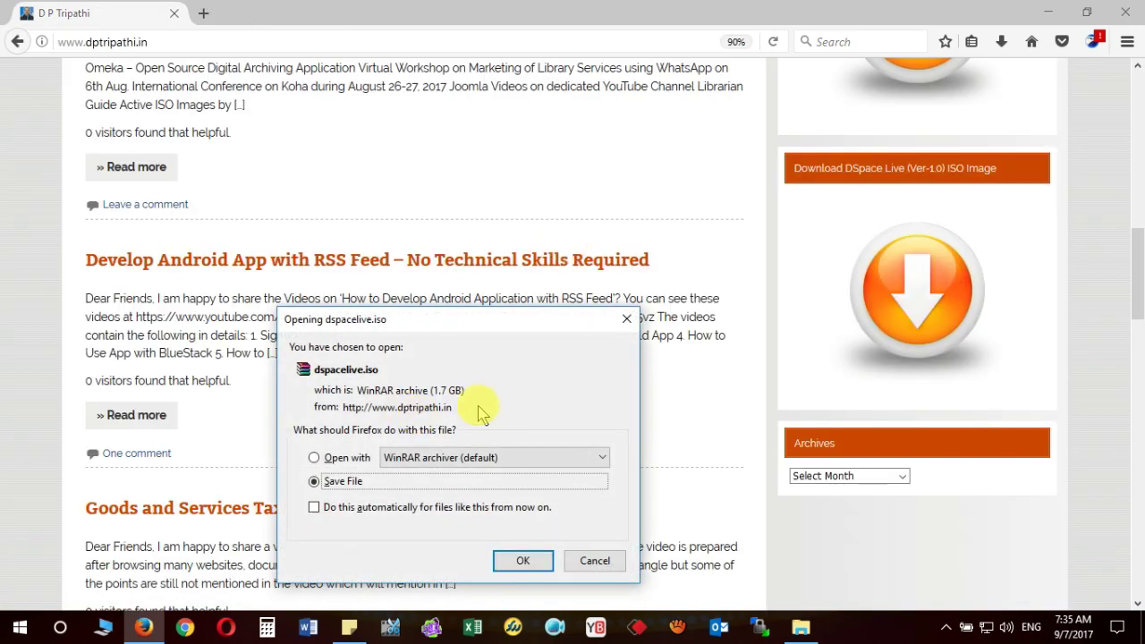
pyautogui.click(651, 554)
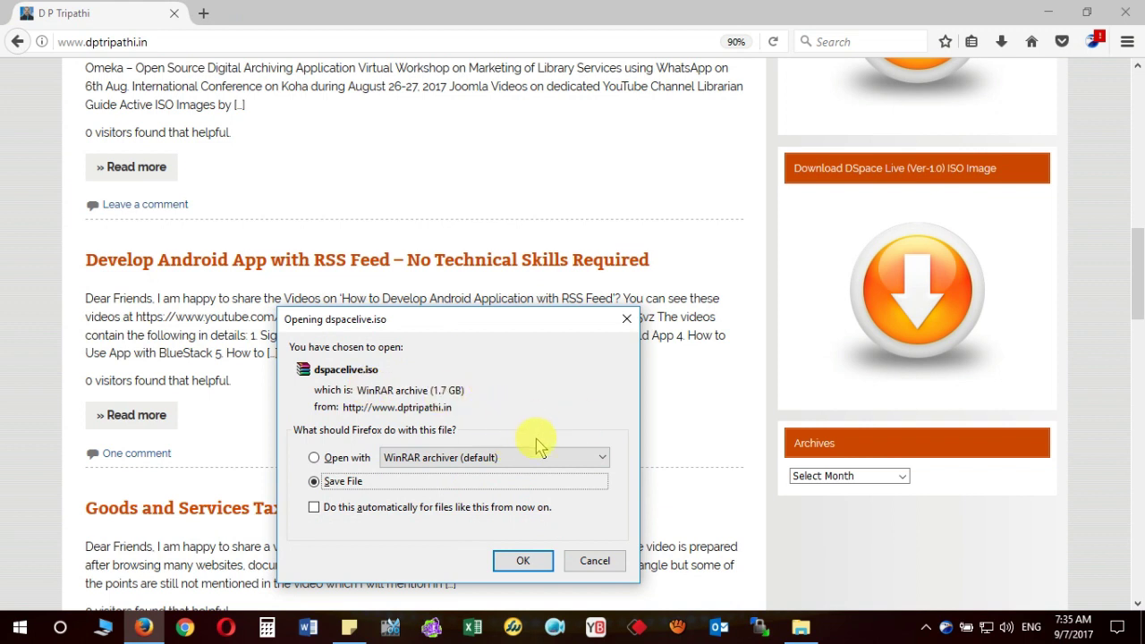
pyautogui.click(597, 563)
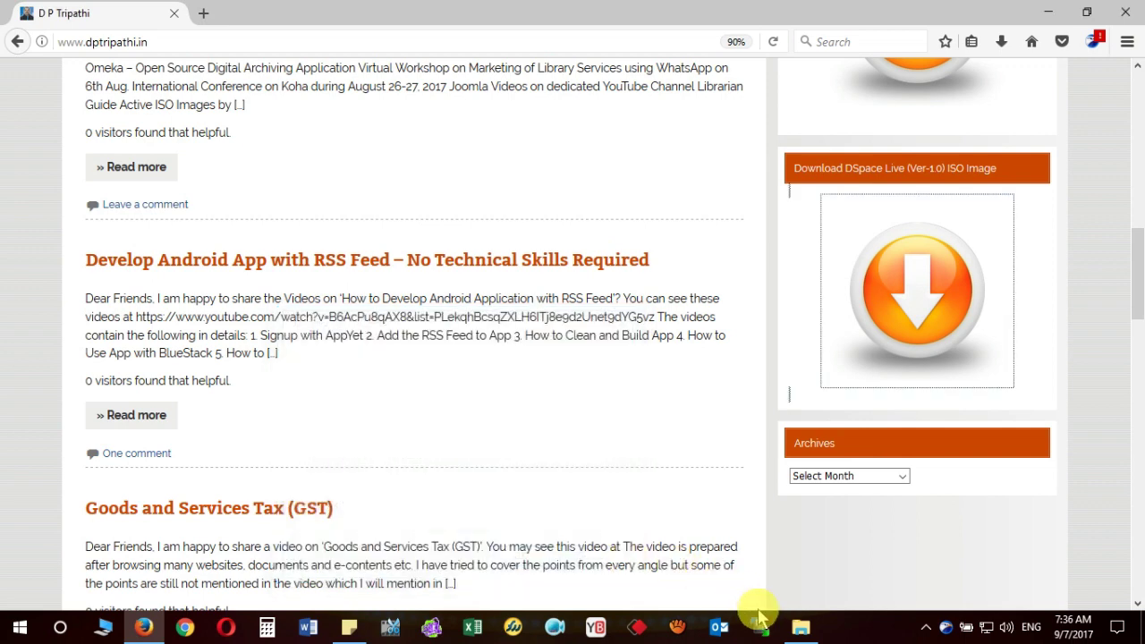
# Switch to File Explorer to check the dspace-live-ver-2.0 file in the DSpace Virtual Workshop folder, and return to the blog in Firefox
pyautogui.click(801, 628)
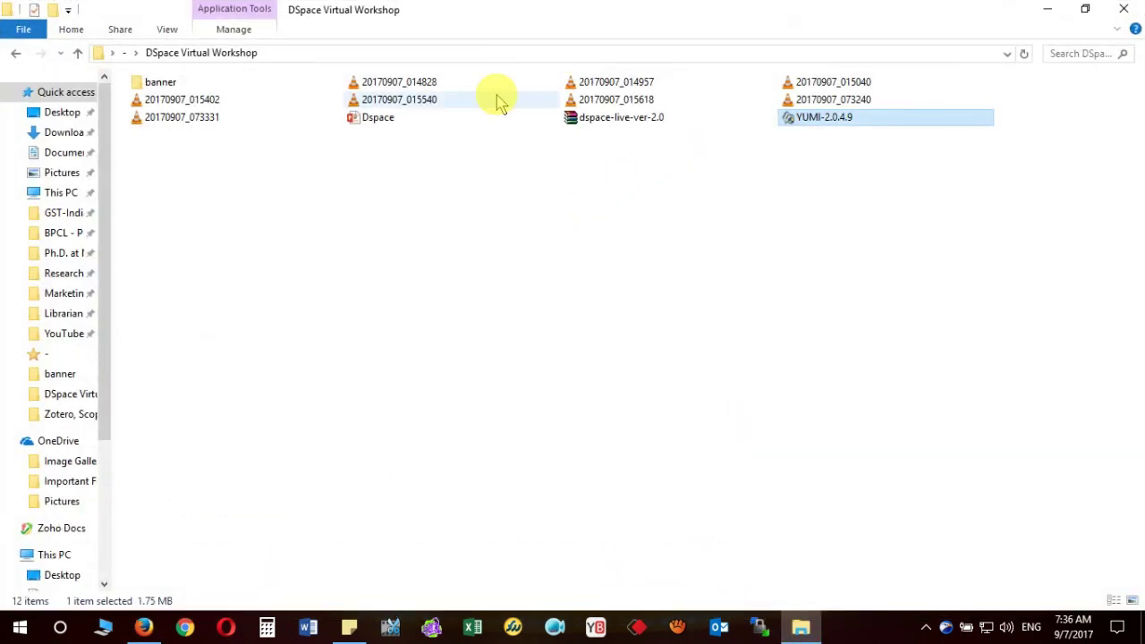
pyautogui.click(626, 125)
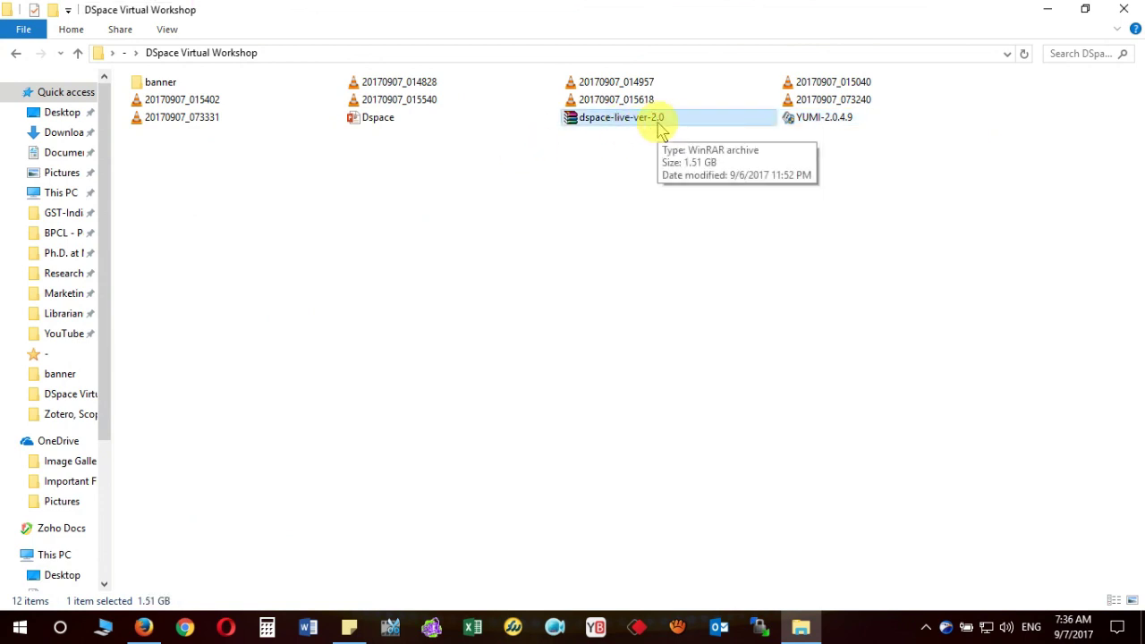
pyautogui.click(144, 628)
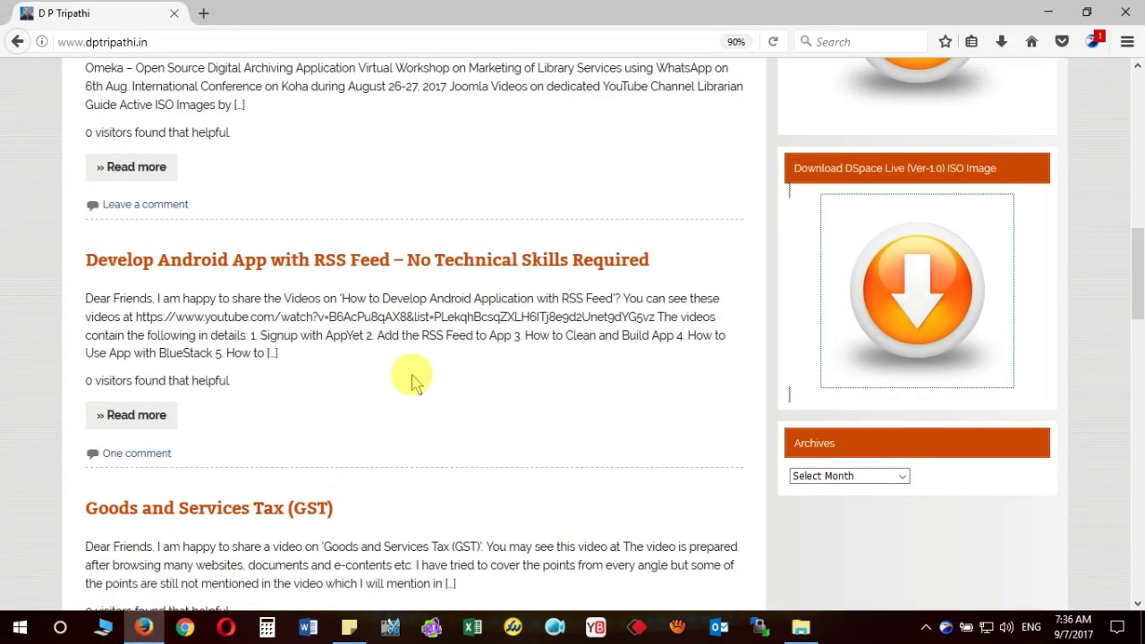
pyautogui.scroll(10, 413, 380)
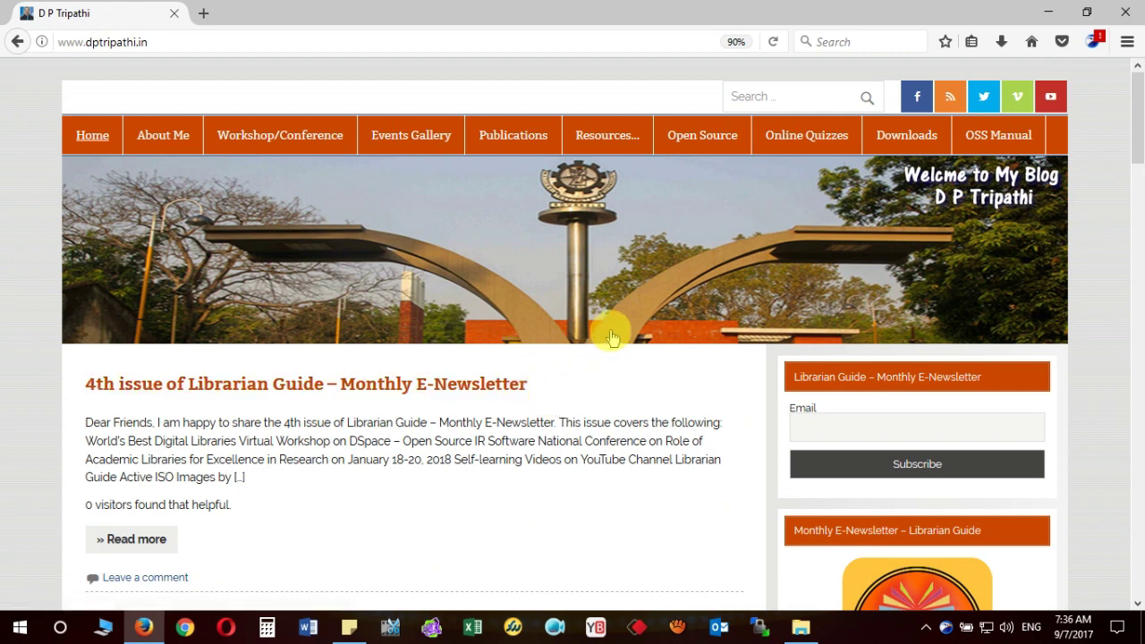
pyautogui.click(284, 45)
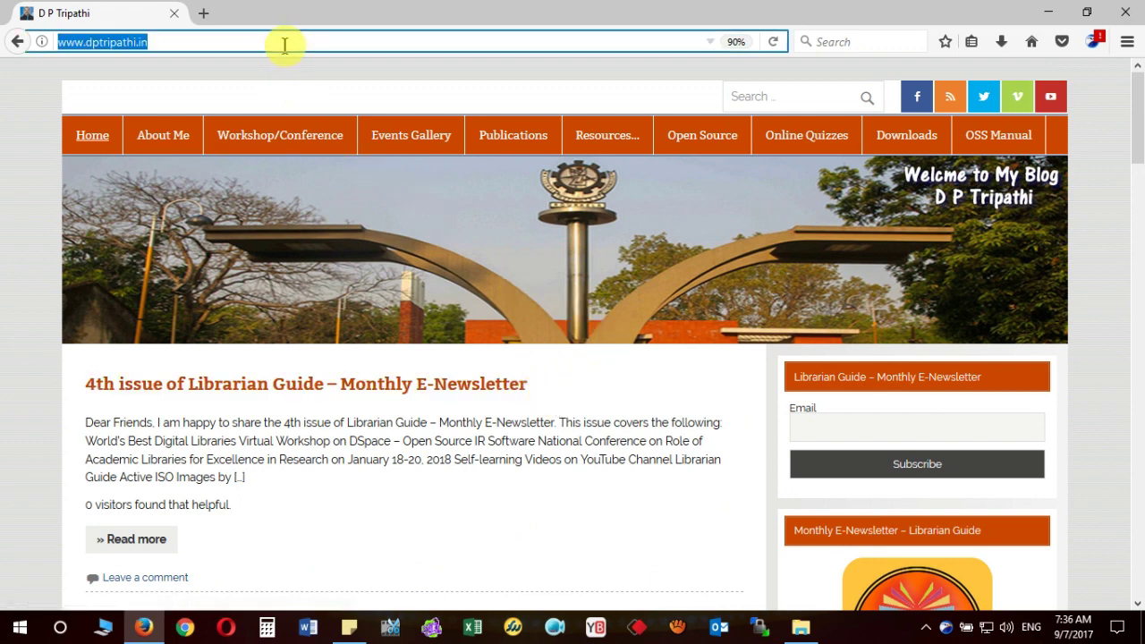
pyautogui.write('www.goog')
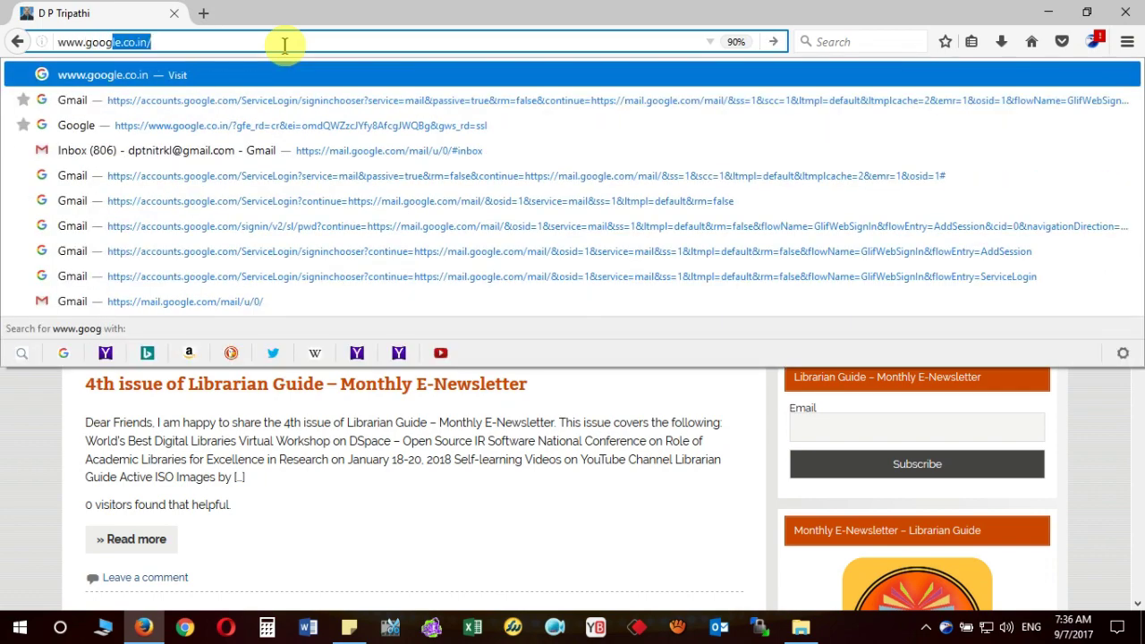
pyautogui.press('Return')
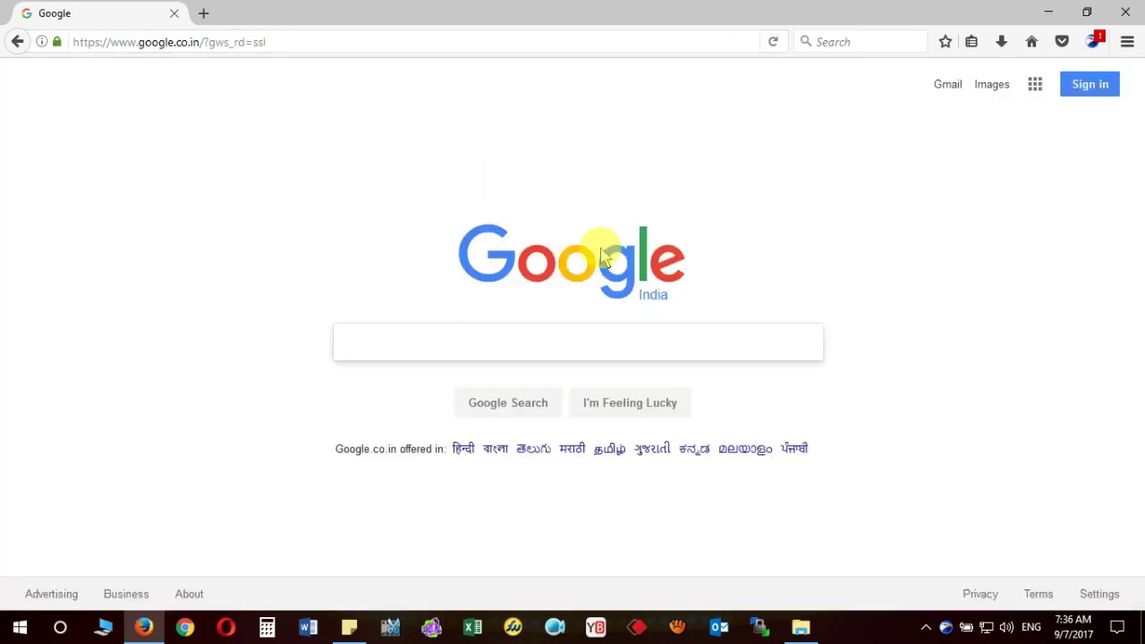
pyautogui.write('yu')
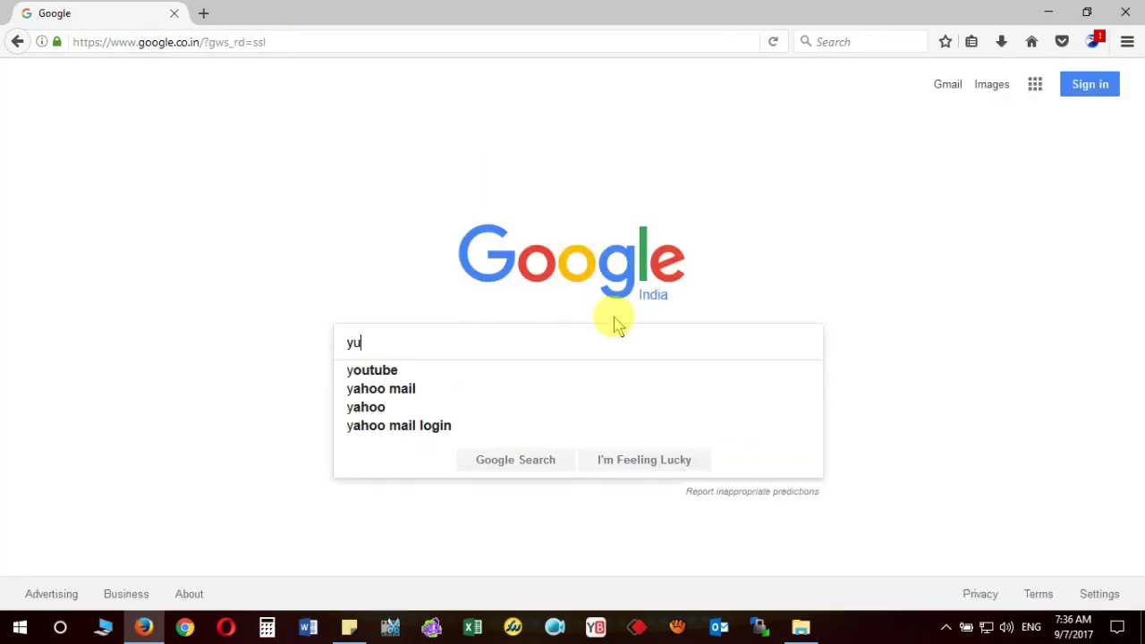
pyautogui.write('mi mul')
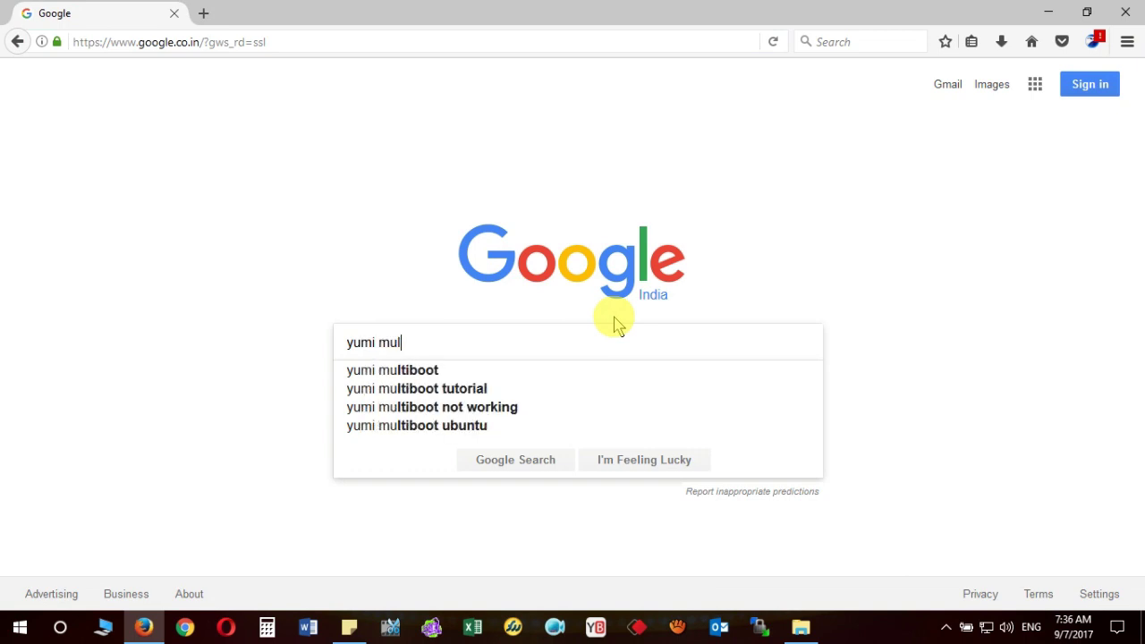
pyautogui.write('tiboot')
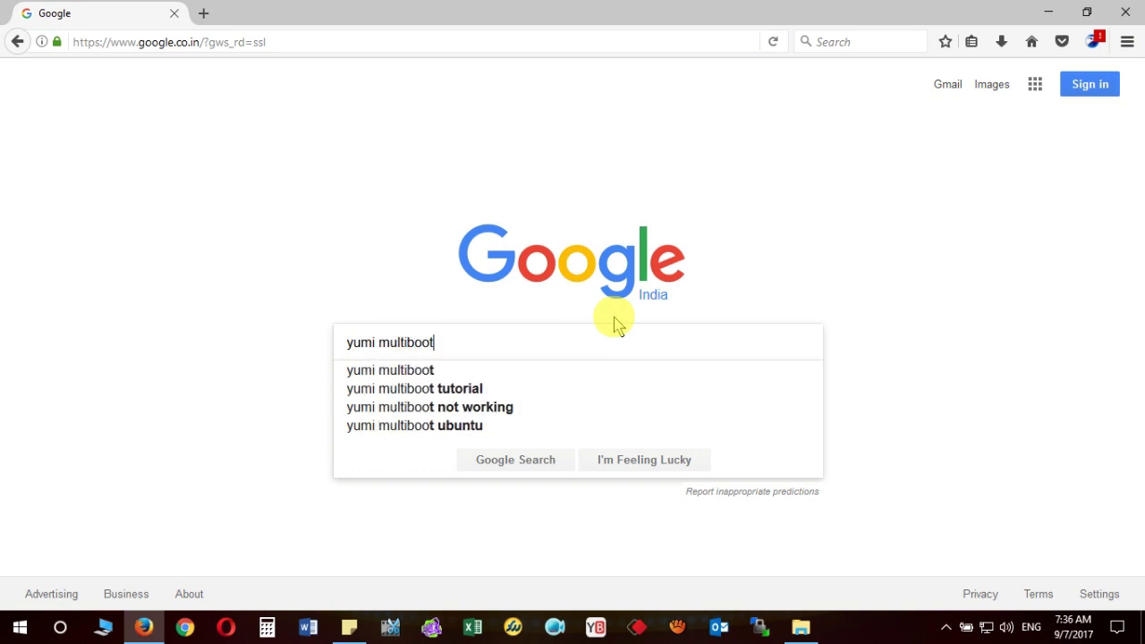
pyautogui.press('Return')
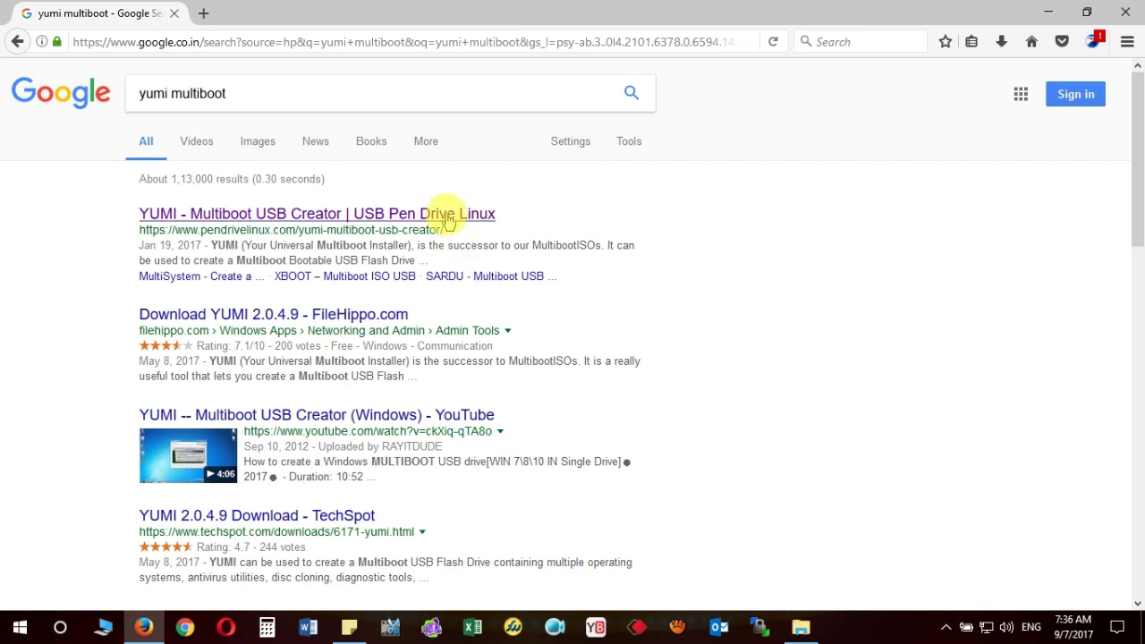
# Open the pendrivelinux.com YUMI Multiboot USB Creator page and examine its requirements and the YUMI-2.0.4.9.exe download
pyautogui.click(447, 217)
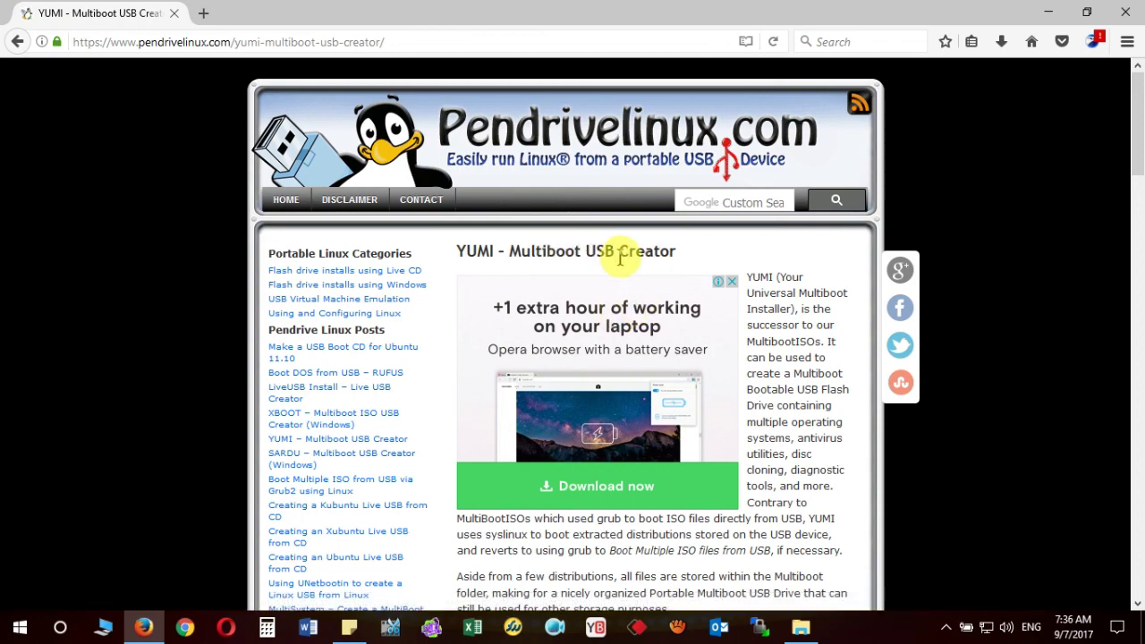
pyautogui.scroll(-10, 619, 257)
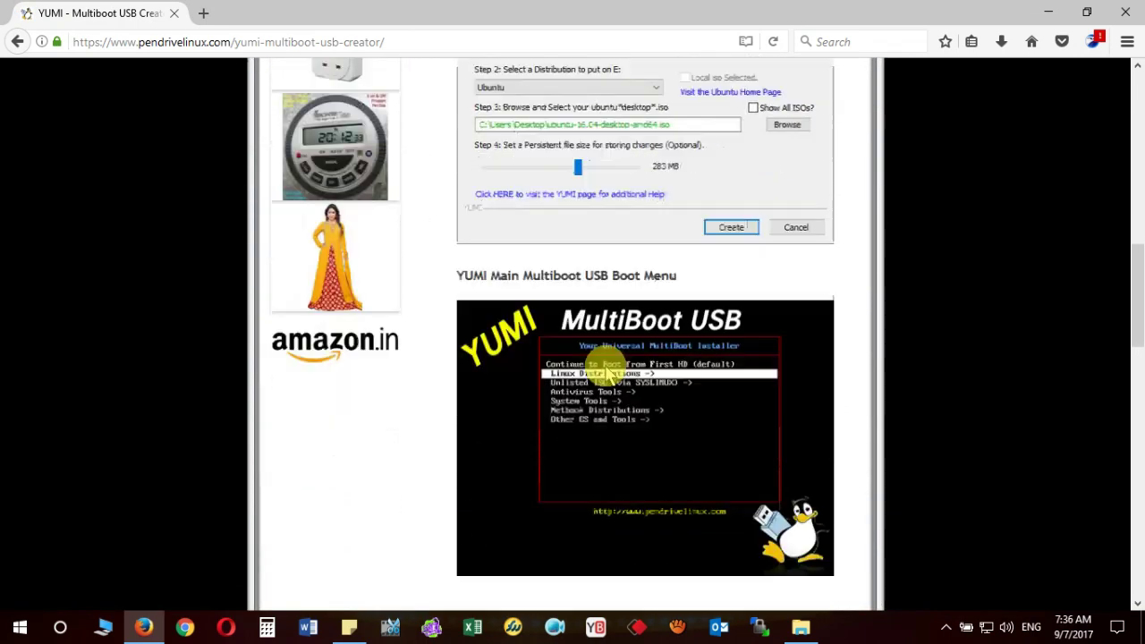
pyautogui.scroll(-5, 608, 373)
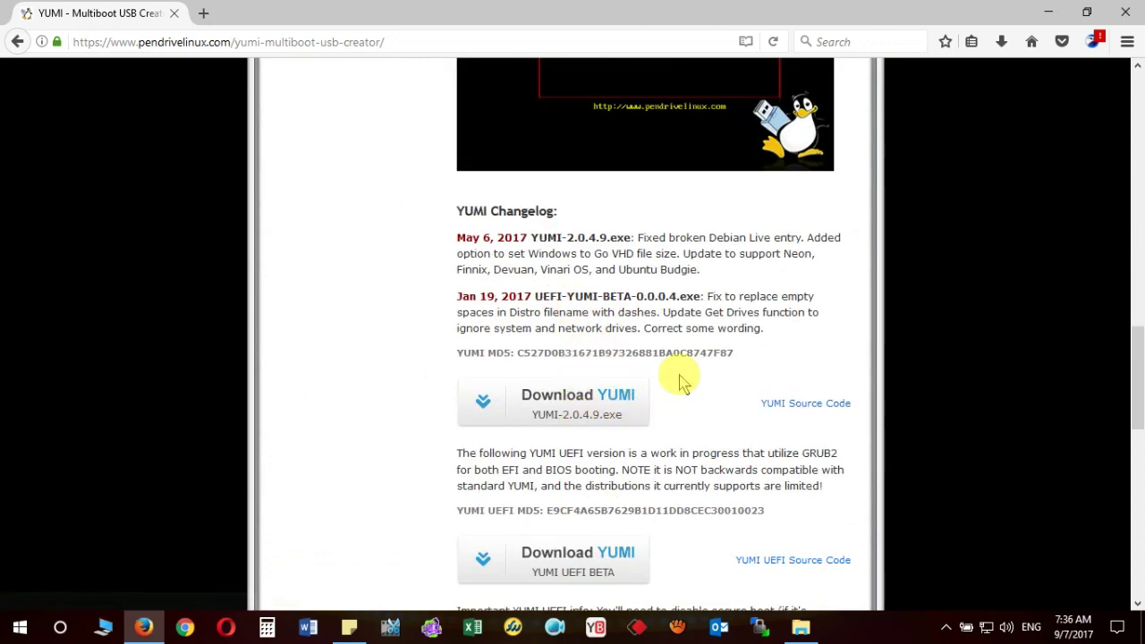
pyautogui.scroll(-3, 706, 371)
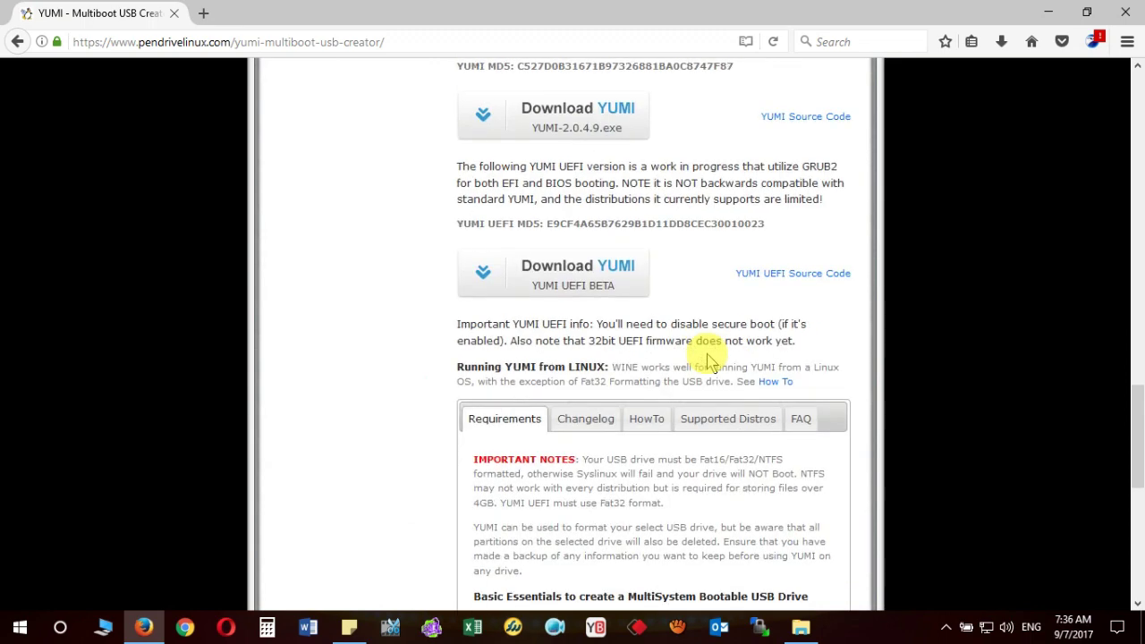
pyautogui.scroll(-2, 706, 362)
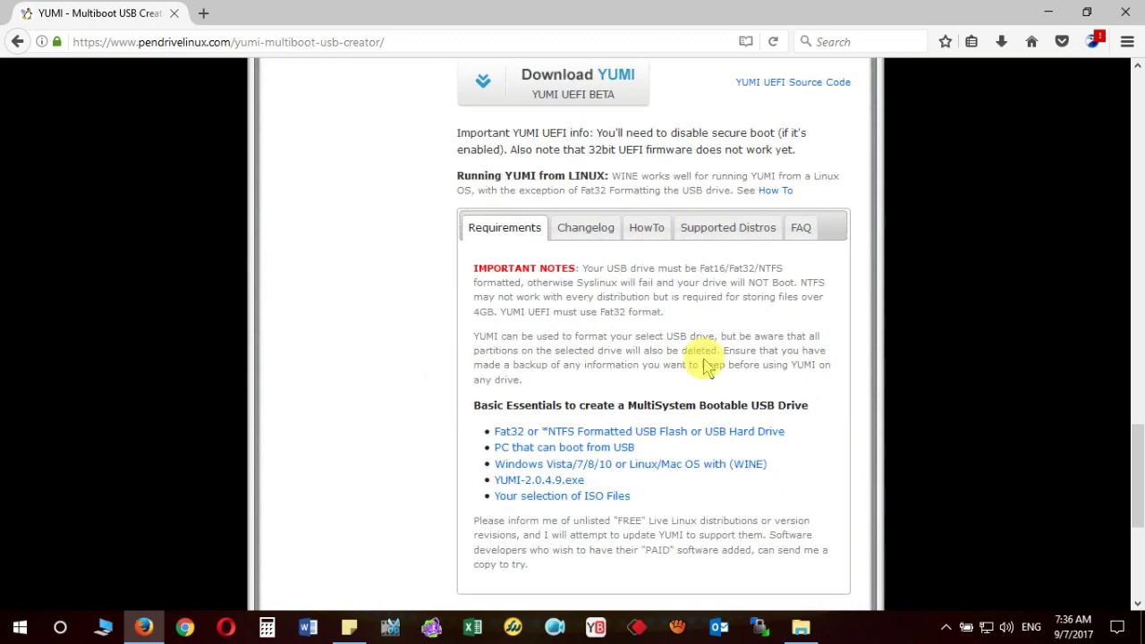
pyautogui.scroll(4, 706, 367)
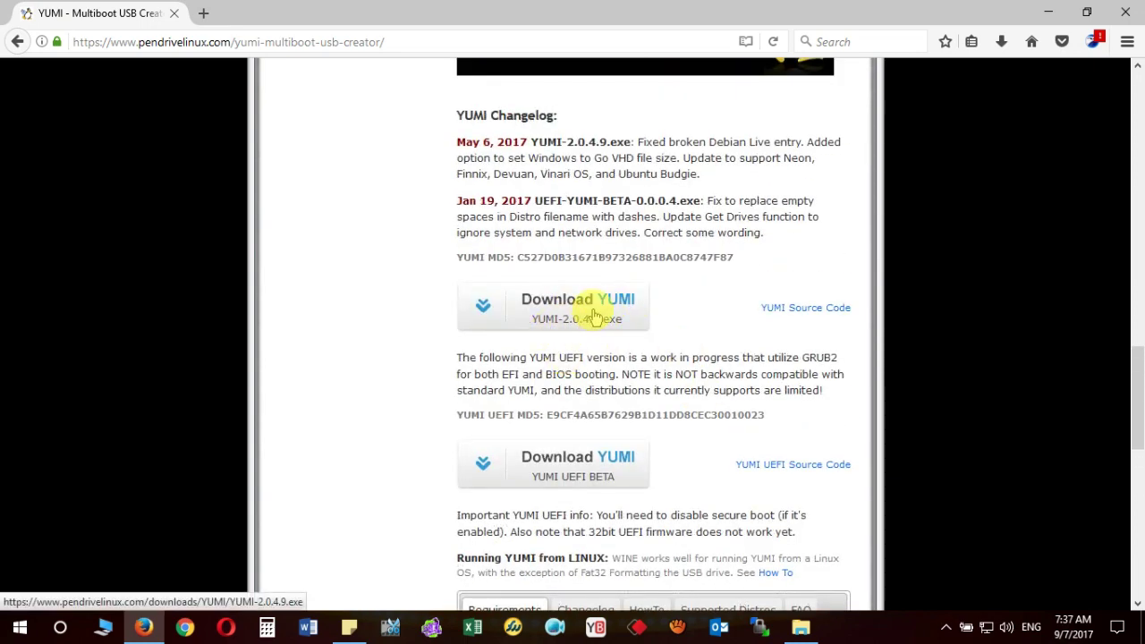
# Switch to File Explorer and run YUMI-2.0.4.9 from the DSpace Virtual Workshop folder
pyautogui.click(800, 626)
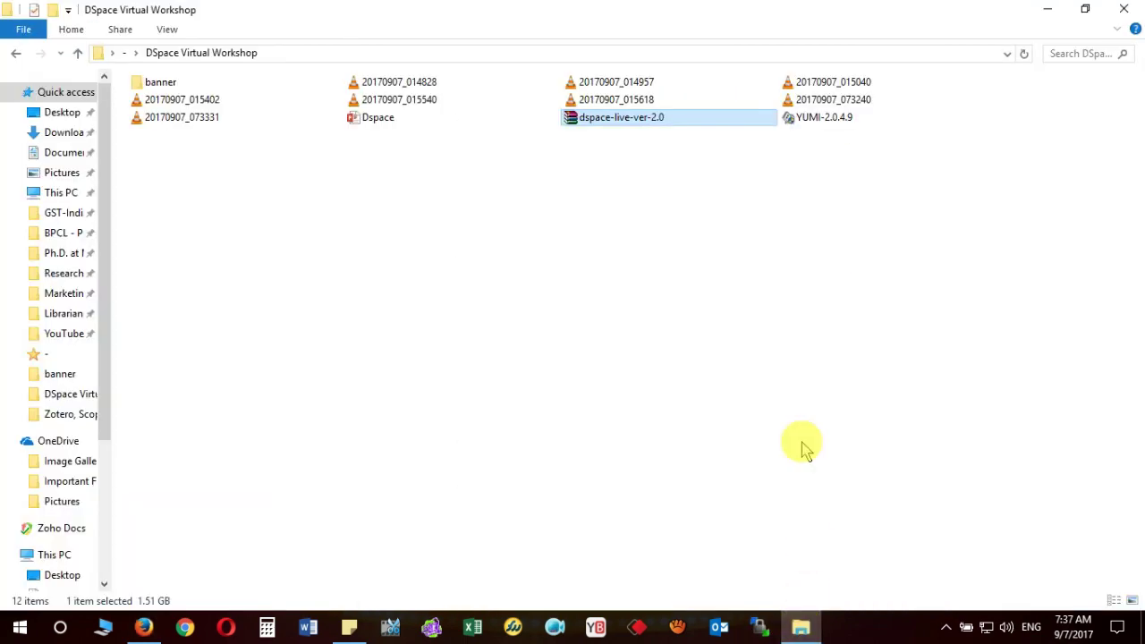
pyautogui.click(808, 123)
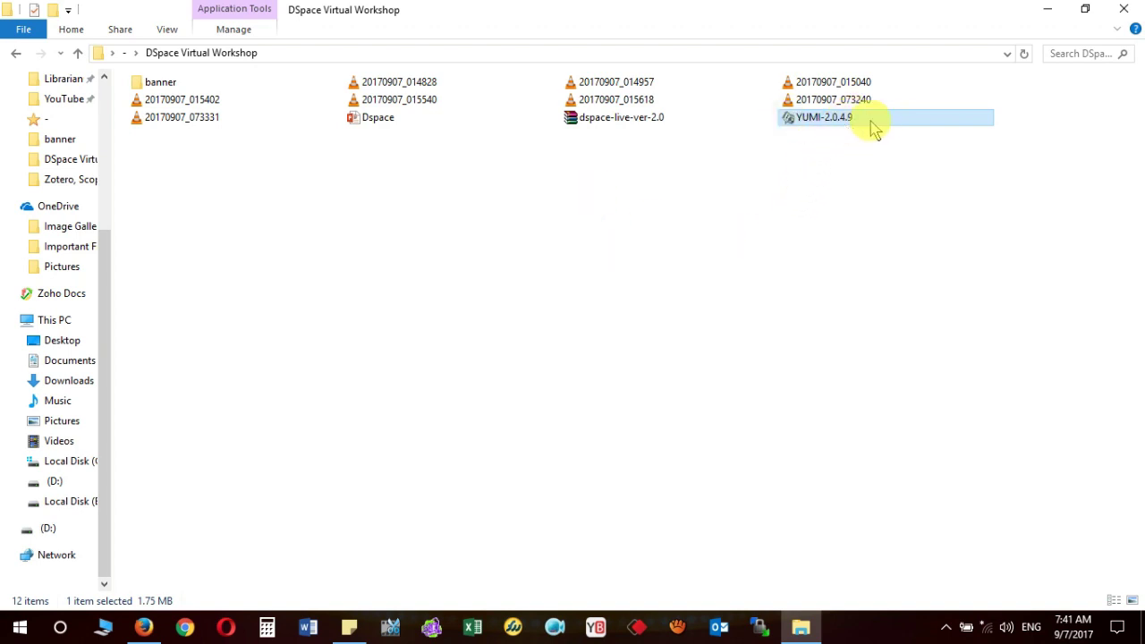
pyautogui.moveTo(927, 127)
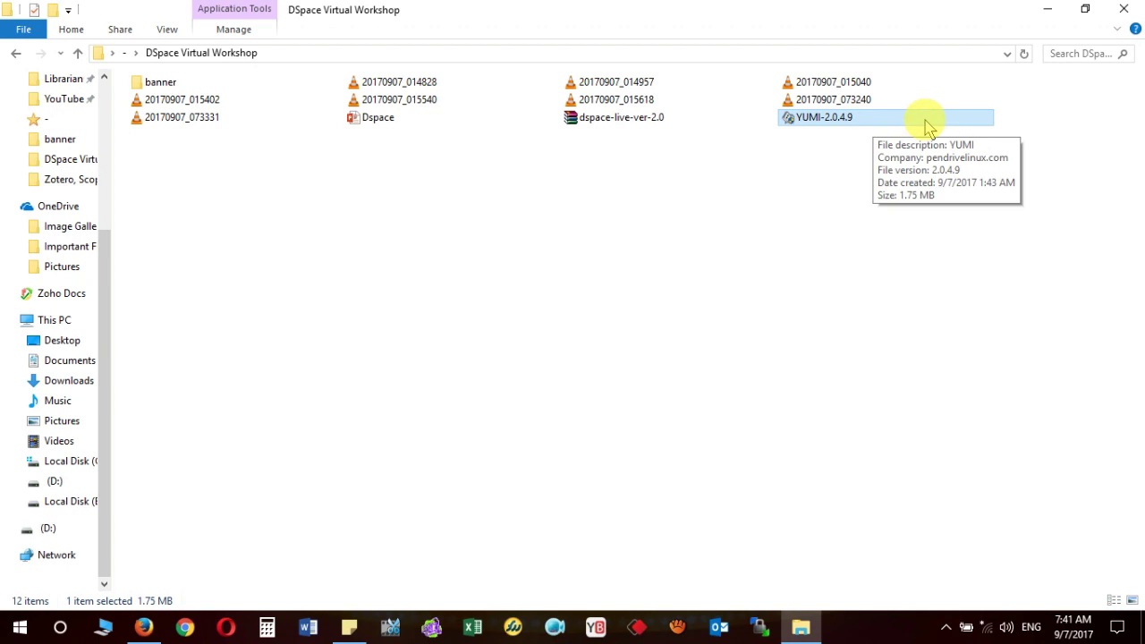
pyautogui.doubleClick(858, 124)
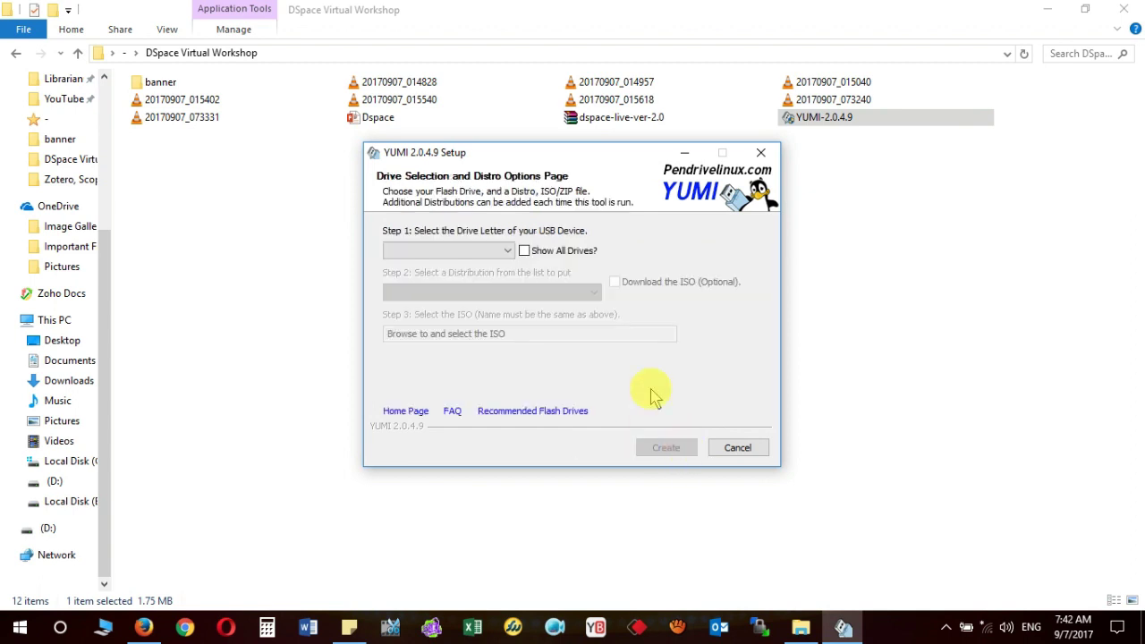
# Select the D:\ 3GB FDD drive as the USB device and choose Try Unlisted ISO (via SYSLINUX) as its distribution
pyautogui.click(507, 253)
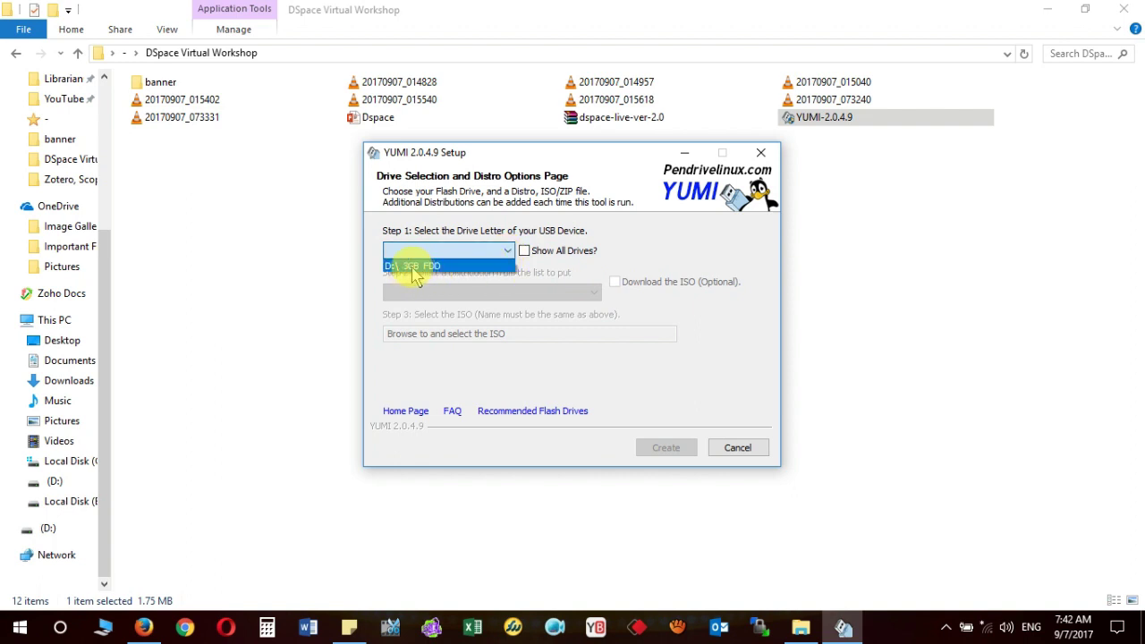
pyautogui.click(490, 266)
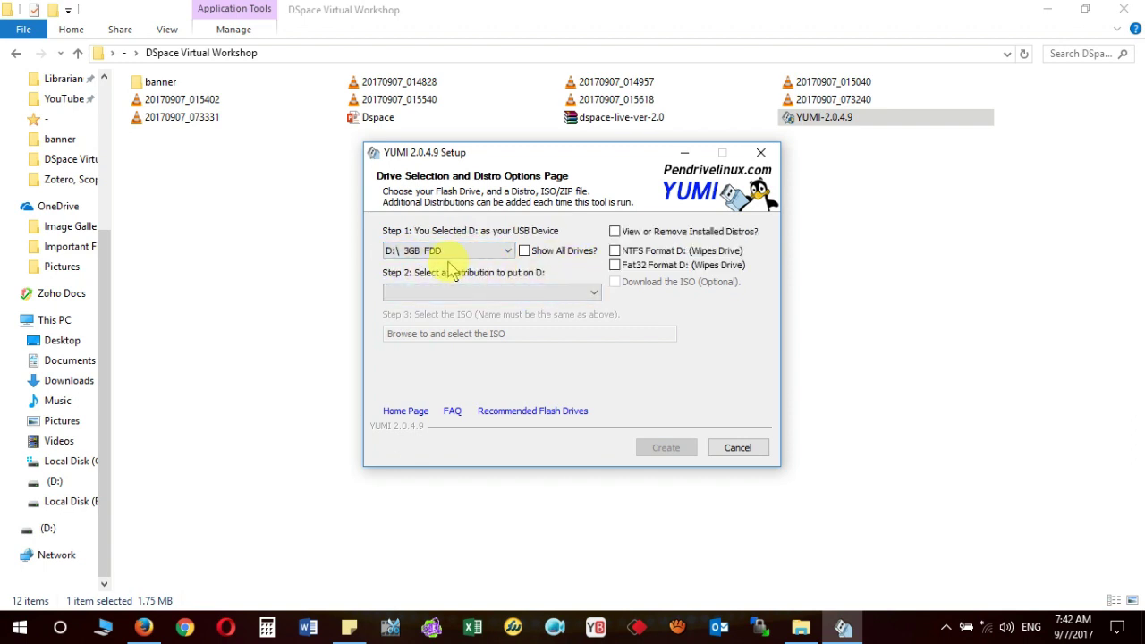
pyautogui.click(479, 293)
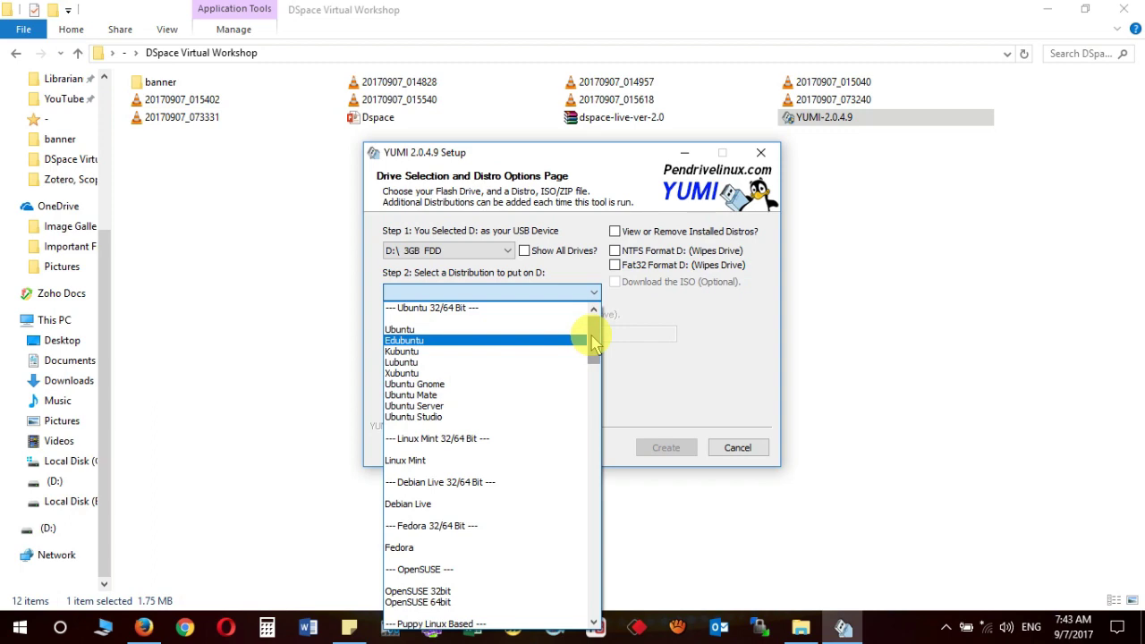
pyautogui.moveTo(592, 340); pyautogui.dragTo(593, 595)
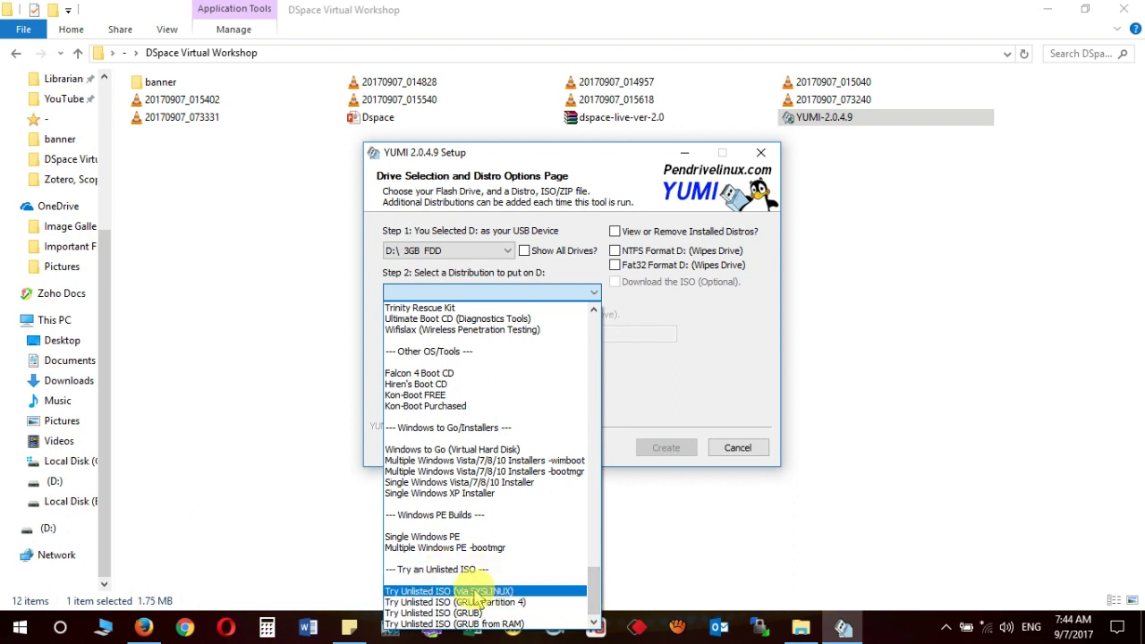
pyautogui.click(513, 591)
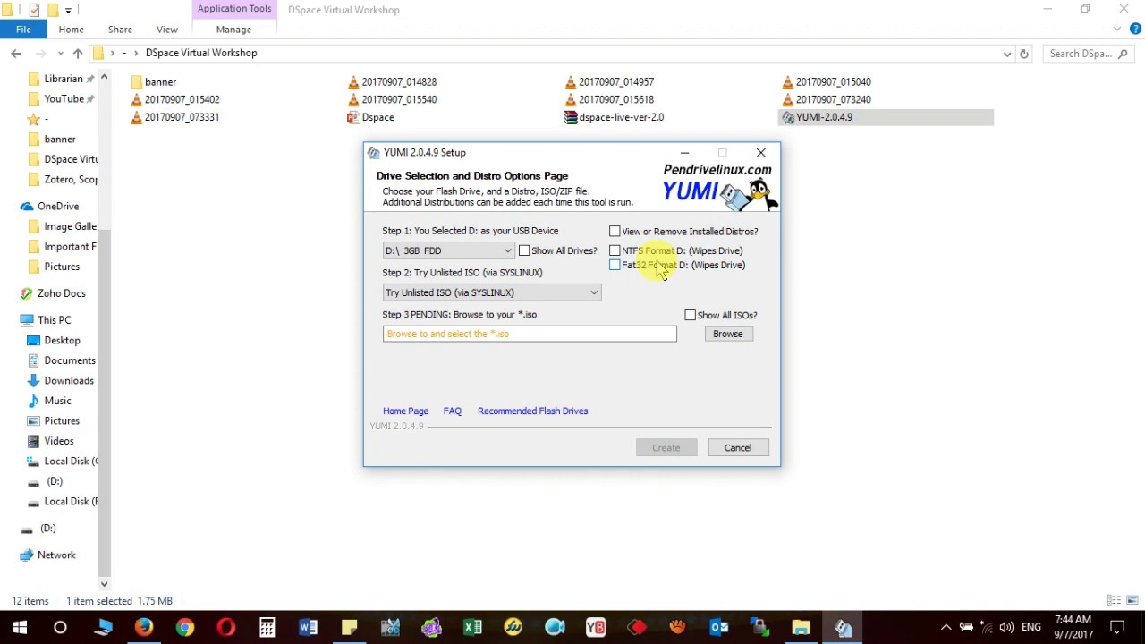
# Enable NTFS formatting of drive D: and reselect Try Unlisted ISO (via SYSLINUX) as the distribution
pyautogui.click(615, 252)
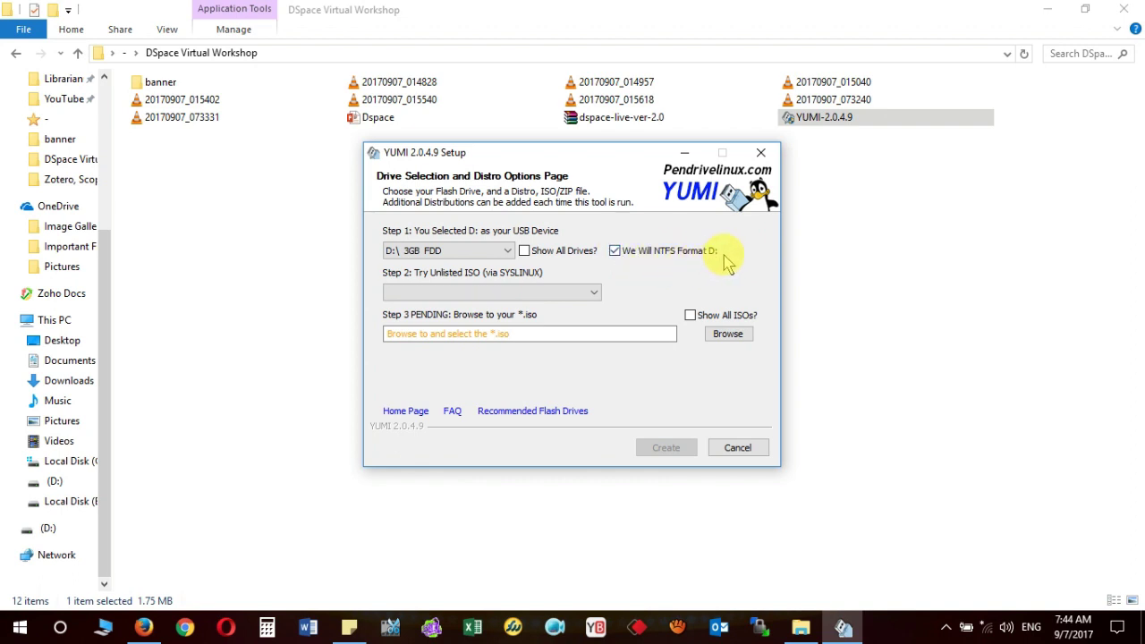
pyautogui.click(597, 292)
pyautogui.moveTo(582, 344); pyautogui.dragTo(596, 600)
pyautogui.click(496, 594)
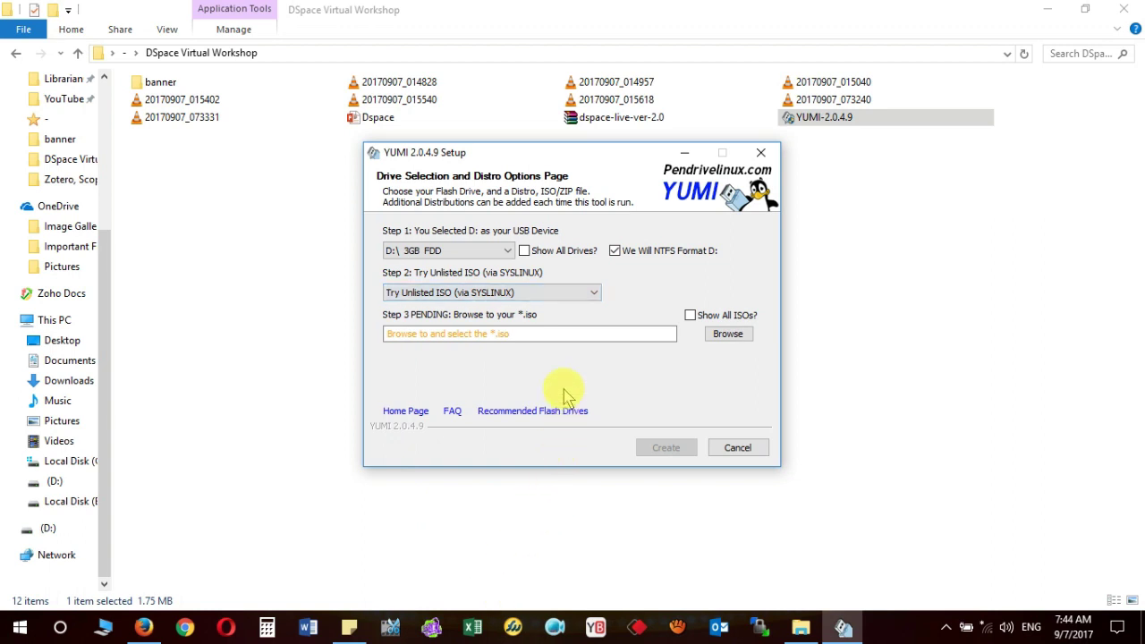
pyautogui.click(728, 334)
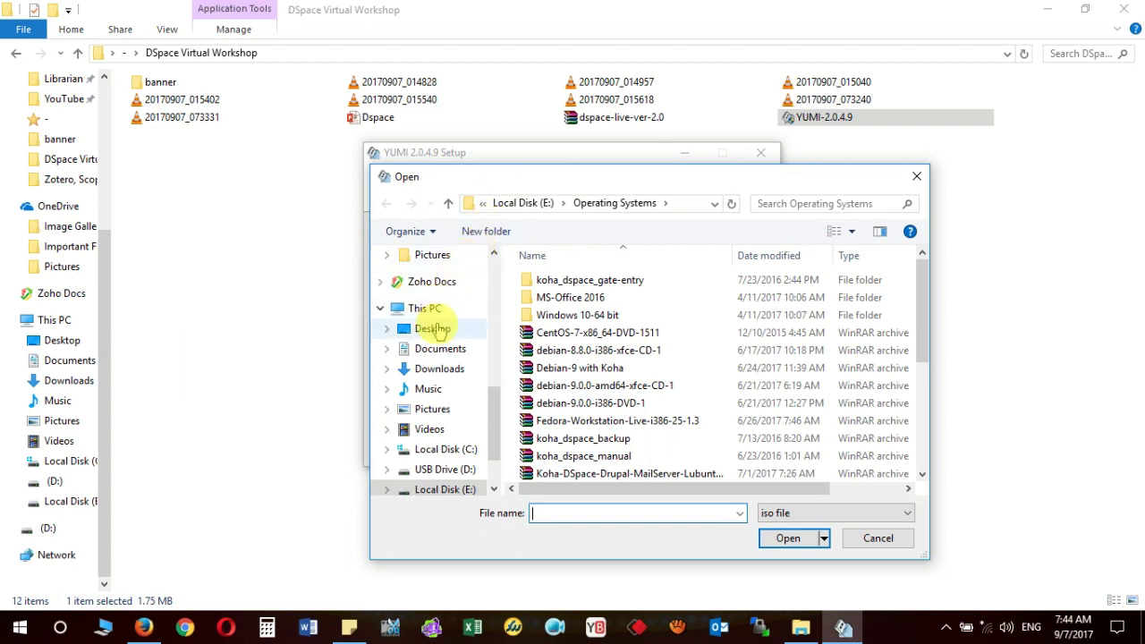
pyautogui.scroll(5, 434, 304)
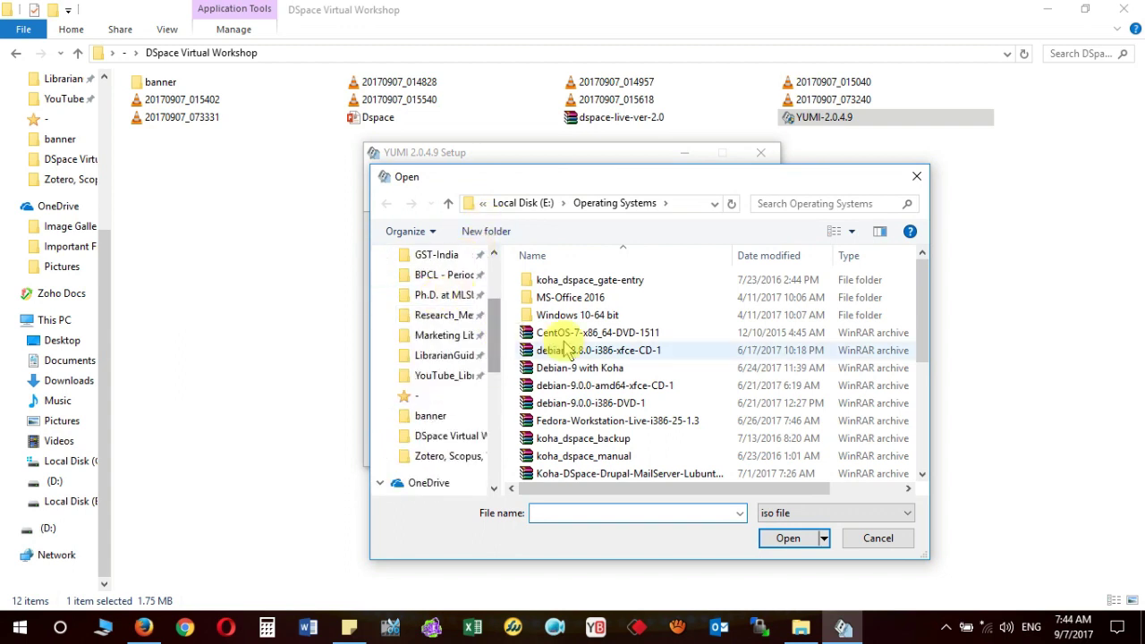
pyautogui.click(872, 537)
# Copy the DSpace Virtual Workshop folder path from File Explorer and use it in YUMI to select the dspace-live-ver-2.0 ISO
pyautogui.click(587, 51)
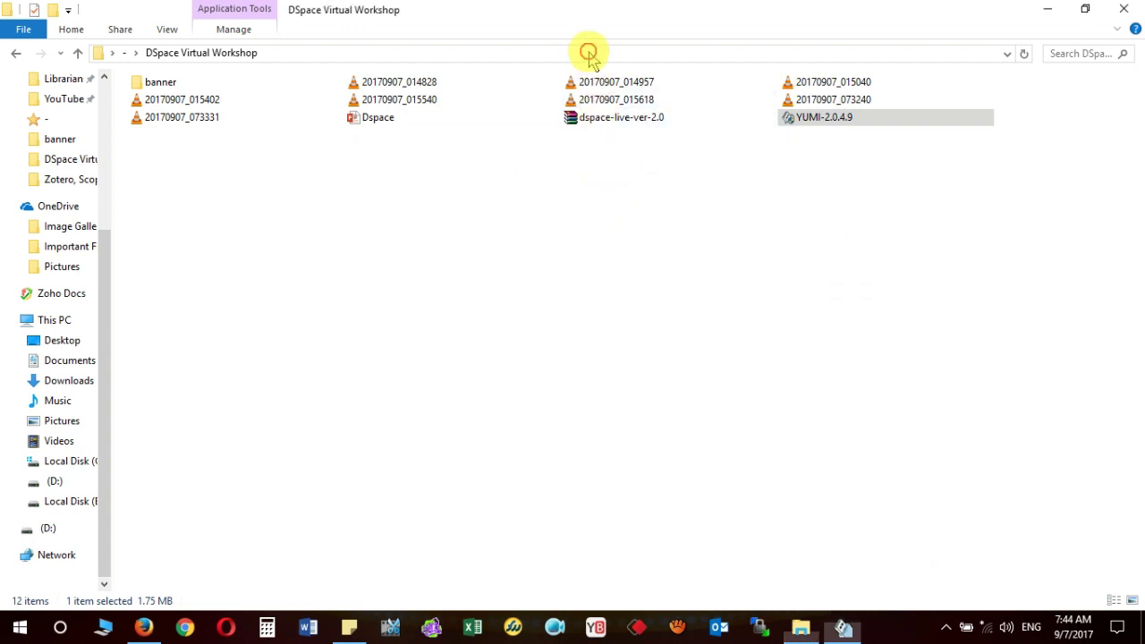
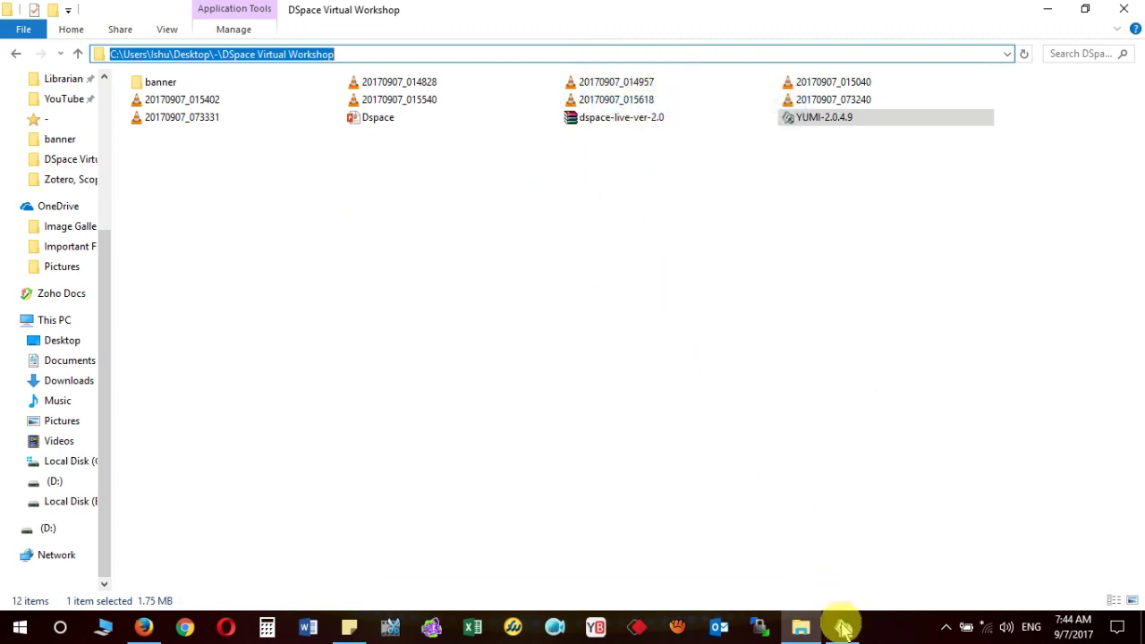
pyautogui.click(727, 333)
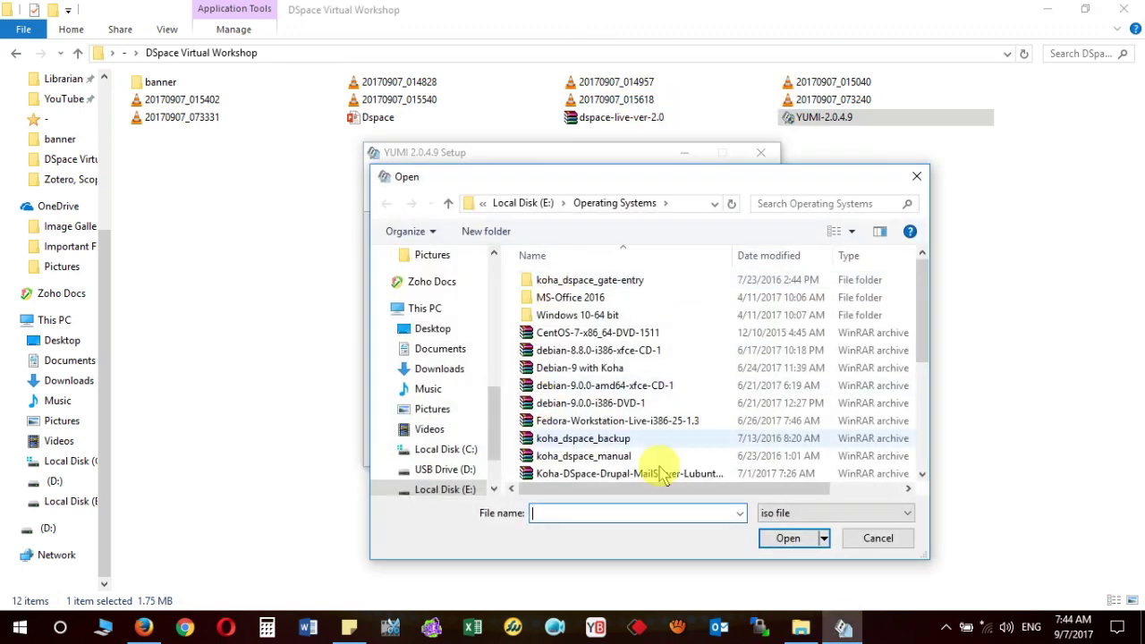
pyautogui.hotkey('ctrl', 'v')
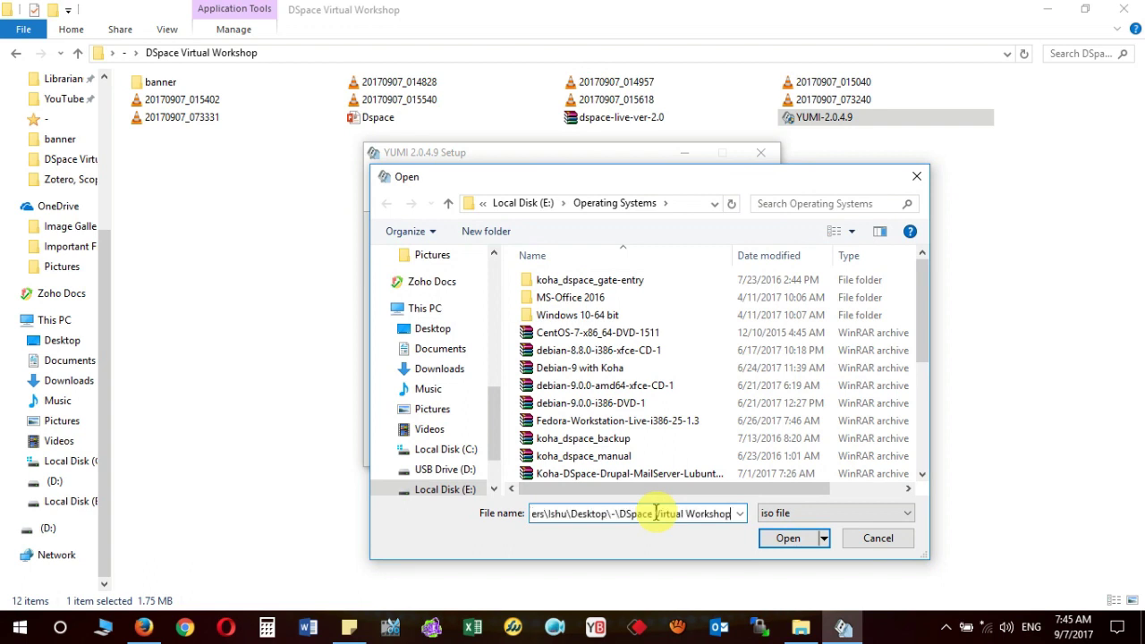
pyautogui.click(788, 537)
pyautogui.click(590, 299)
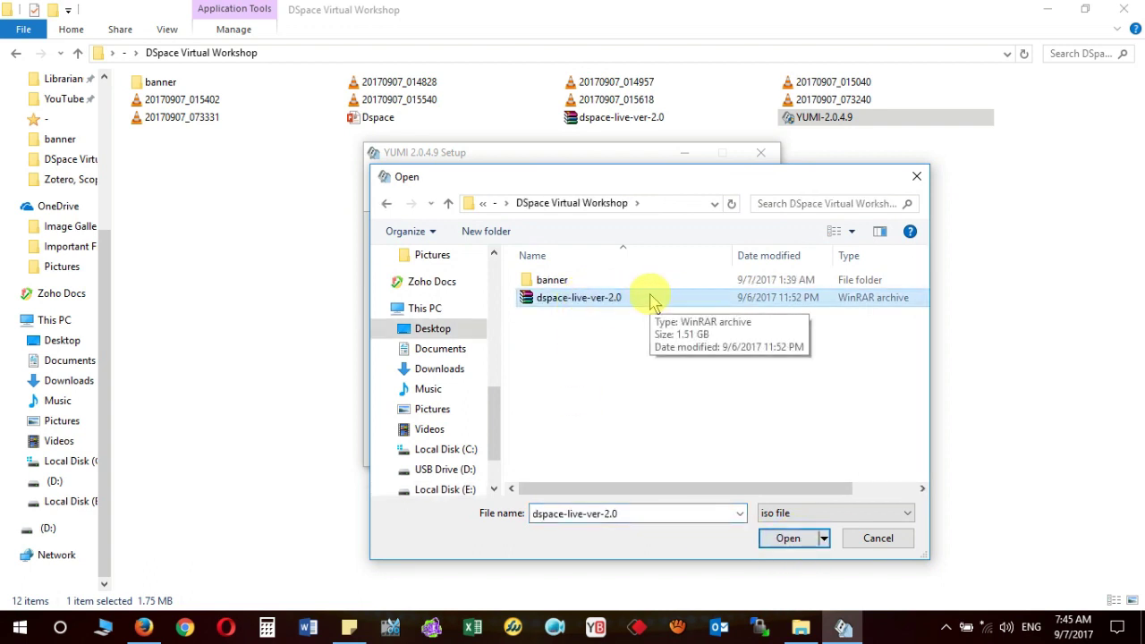
pyautogui.click(798, 542)
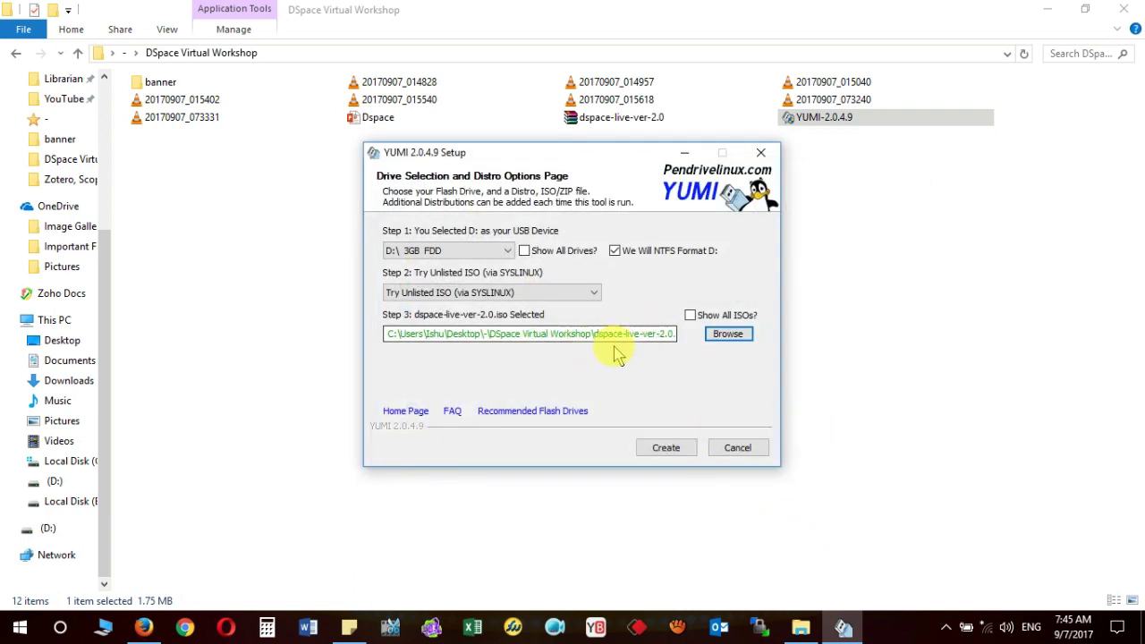
# Create the bootable USB on D:, accepting the drive wipe, and finish the YUMI setup without adding more ISOs/distros
pyautogui.click(666, 448)
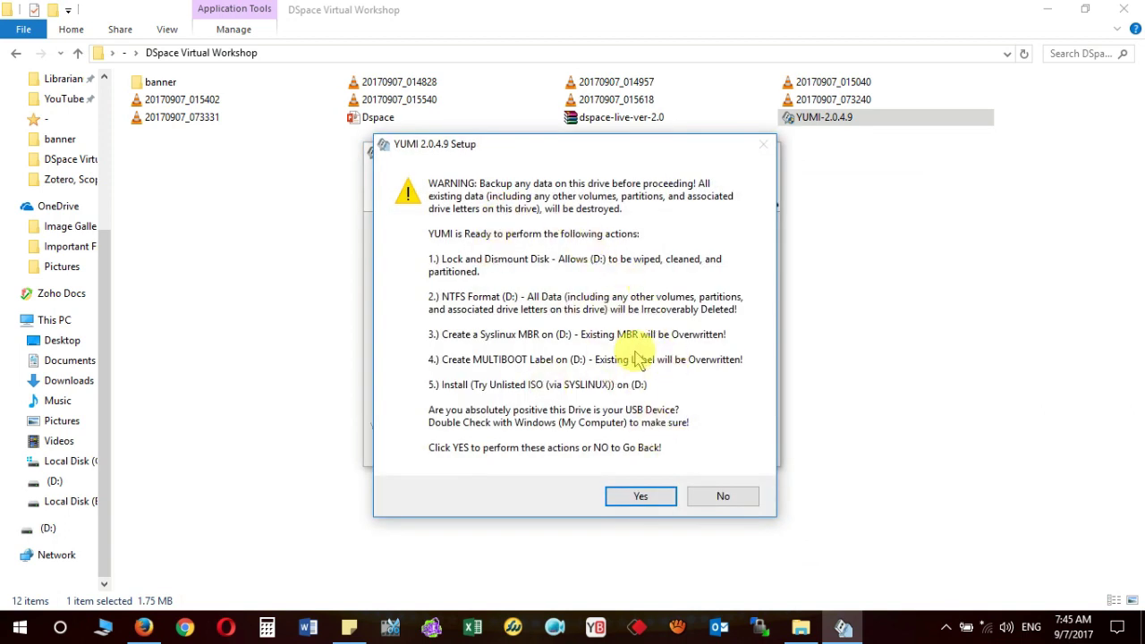
pyautogui.click(659, 496)
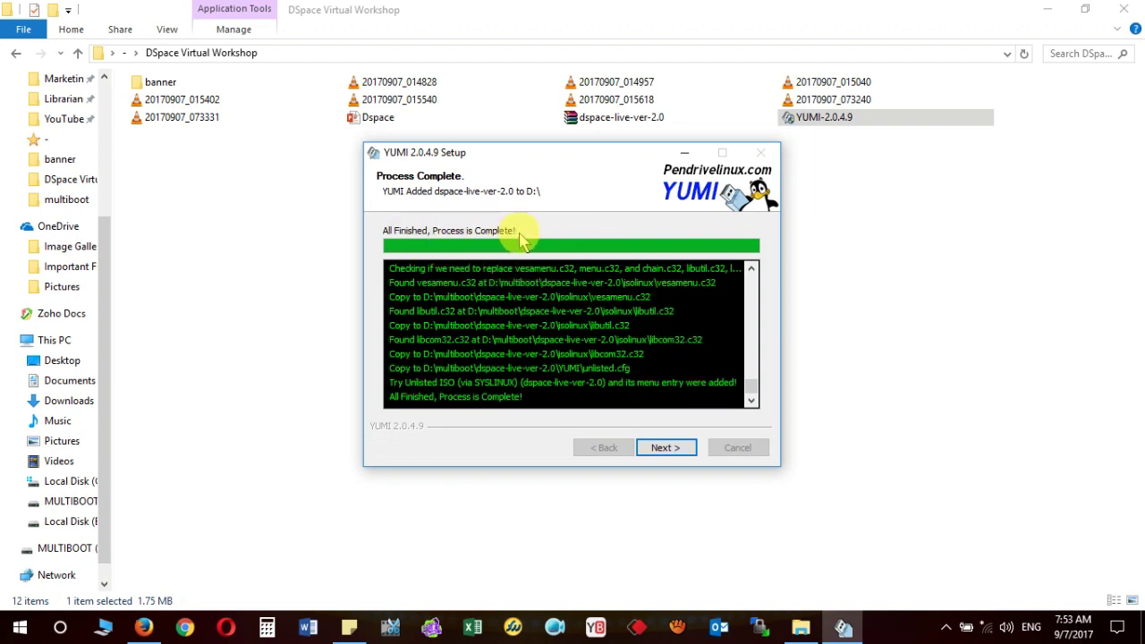
pyautogui.click(662, 448)
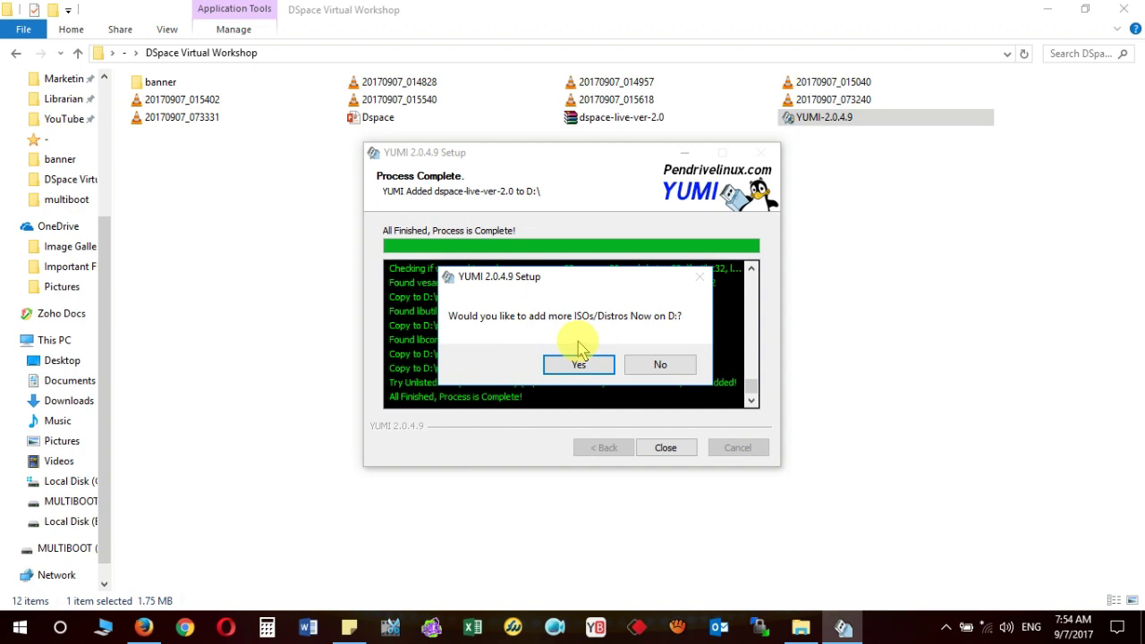
pyautogui.click(662, 367)
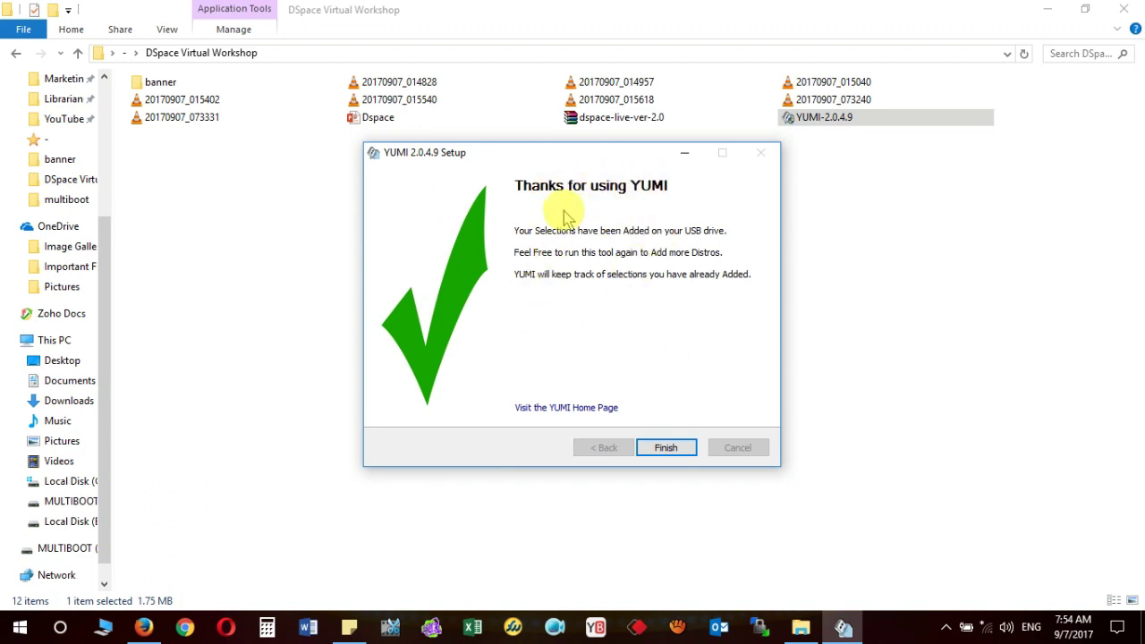
pyautogui.click(684, 448)
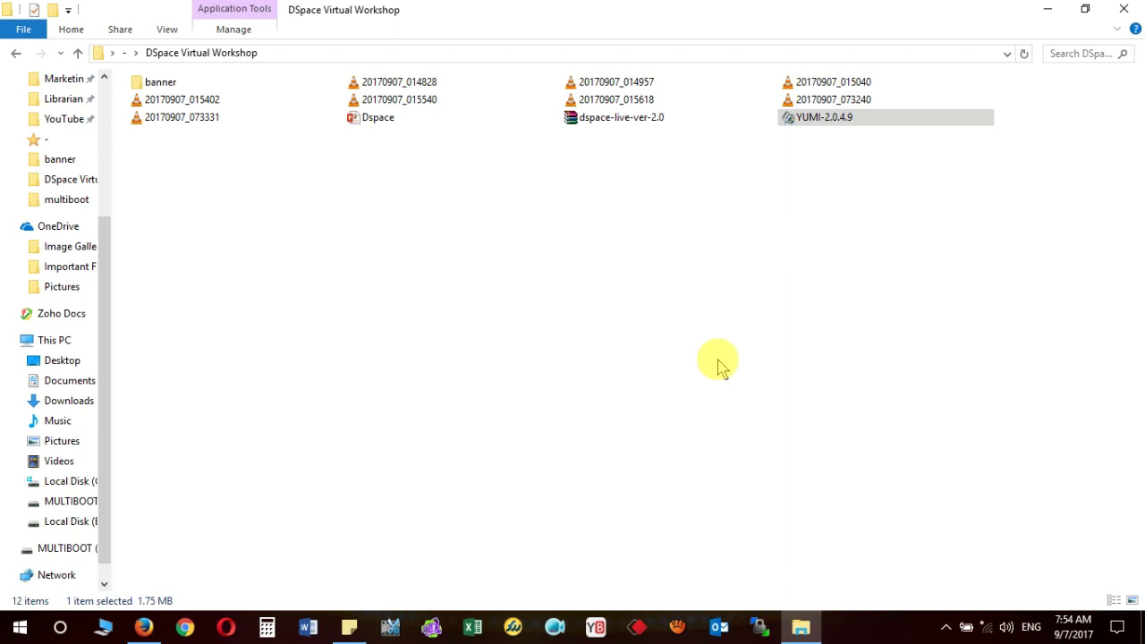